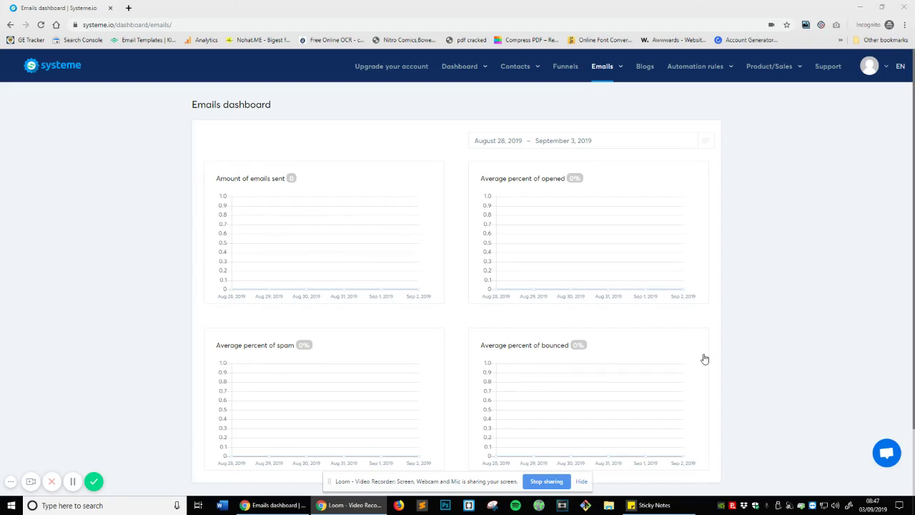
- Repeatedly highlight and clear the 'Amount of emails sent' chart title on the dashboard
scroll(656, 273, "down", 1)
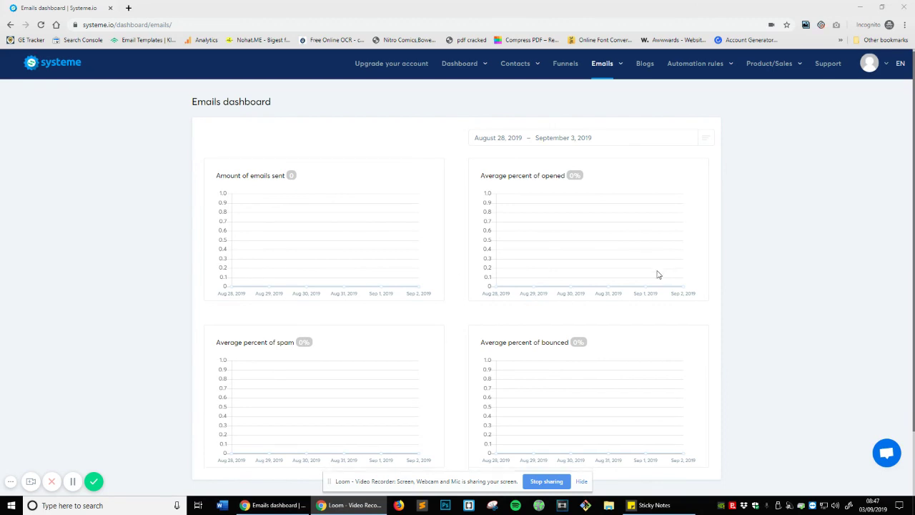
scroll(653, 275, "up", 1)
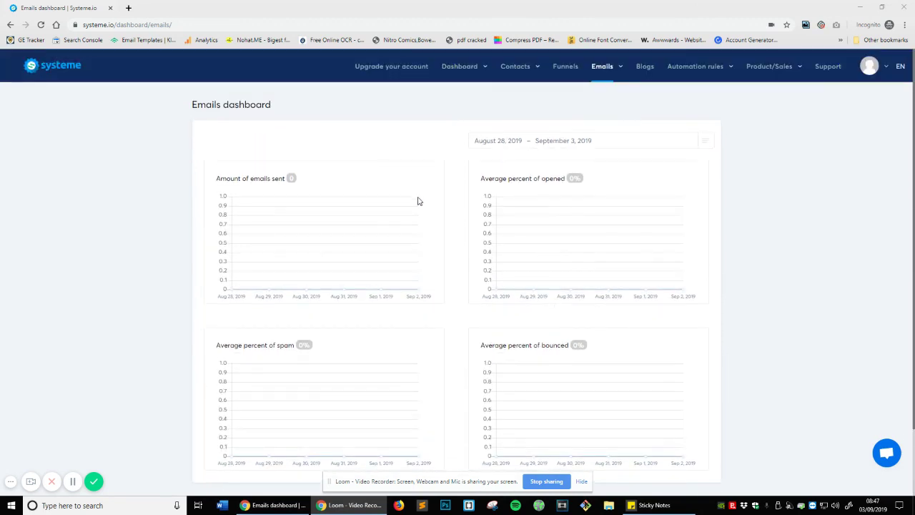
mouse_move(604, 74)
left_click_drag(216, 178, 337, 179)
left_click(561, 184)
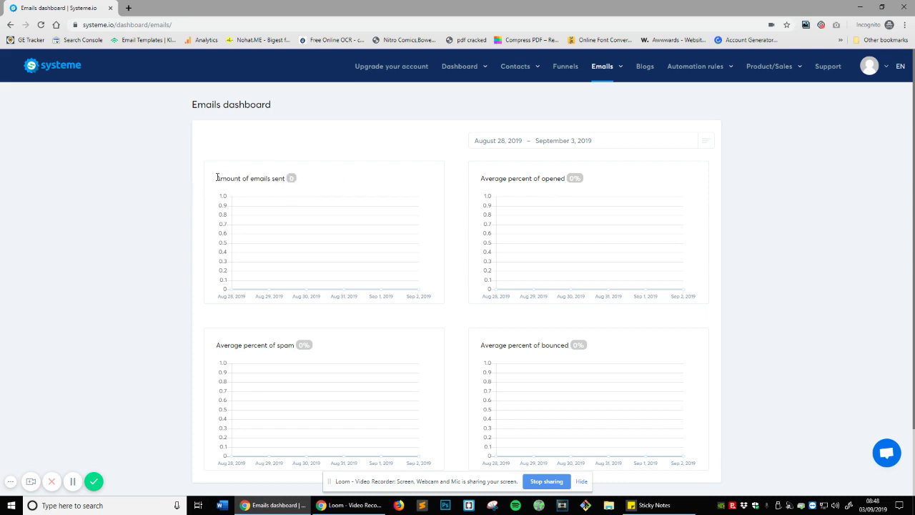
left_click_drag(217, 177, 293, 178)
left_click(314, 176)
left_click_drag(198, 178, 238, 177)
triple_click(257, 177)
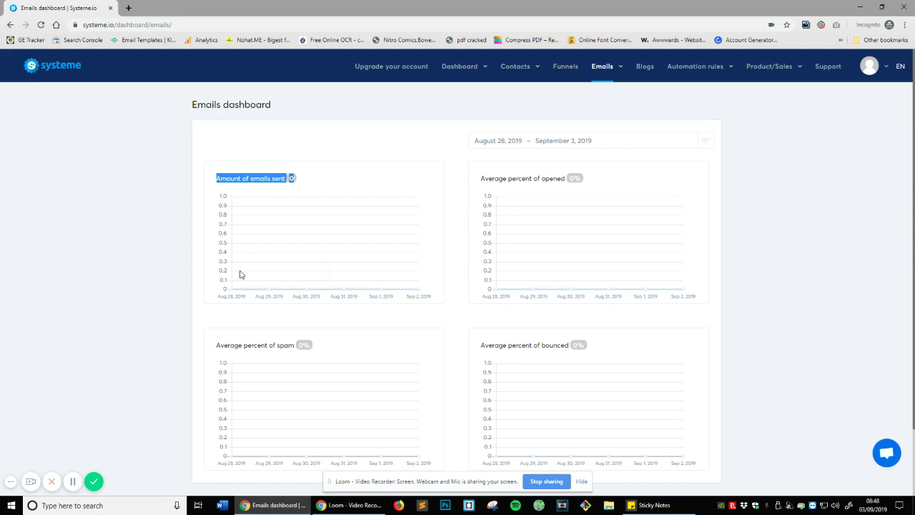
left_click(235, 303)
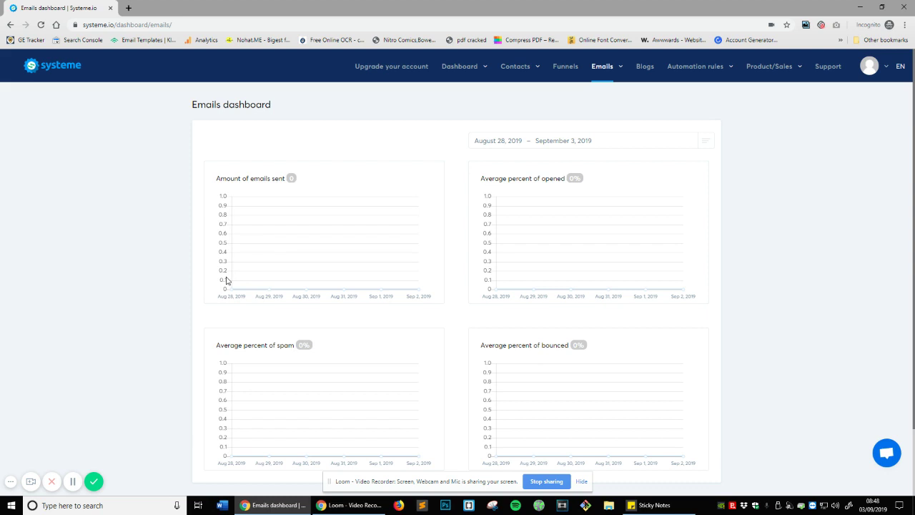
triple_click(236, 177)
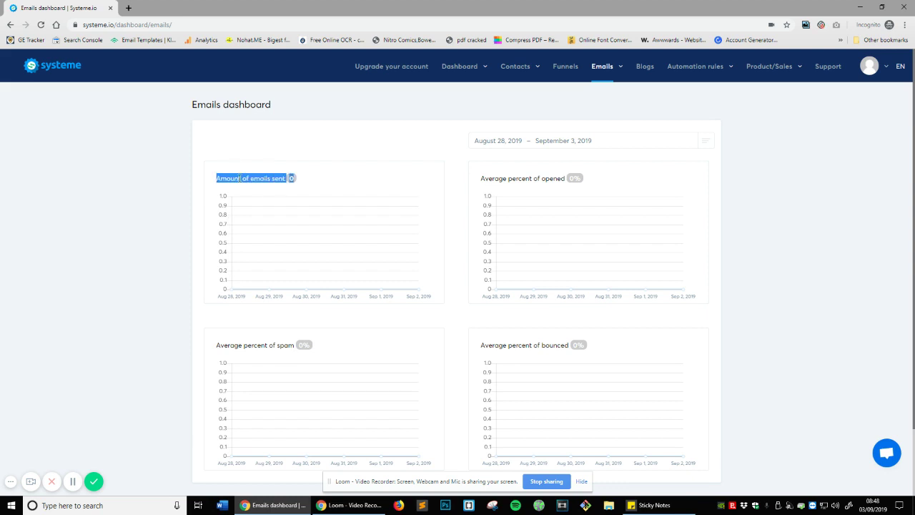
left_click(238, 177)
triple_click(238, 176)
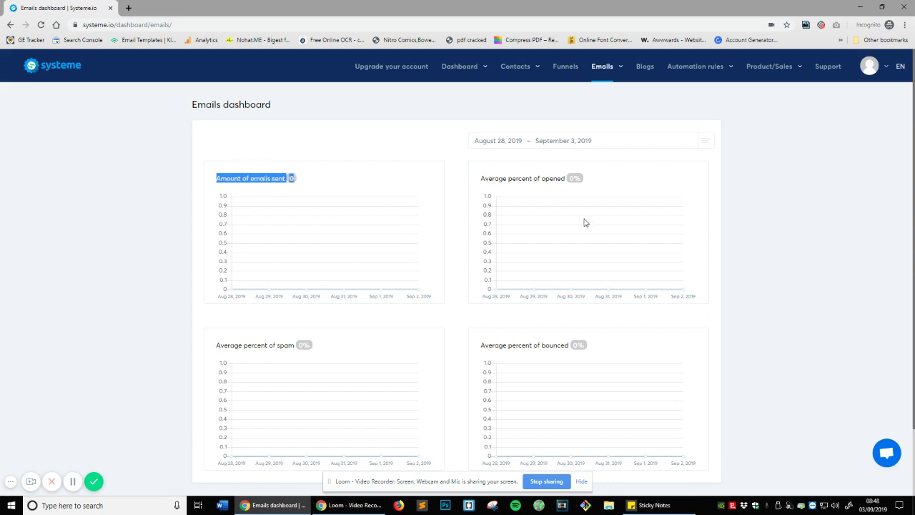
left_click(539, 180)
- Highlight the opened chart's 0% figure and the 'Average percent of spam' title and figure
scroll(539, 182, "down", 1)
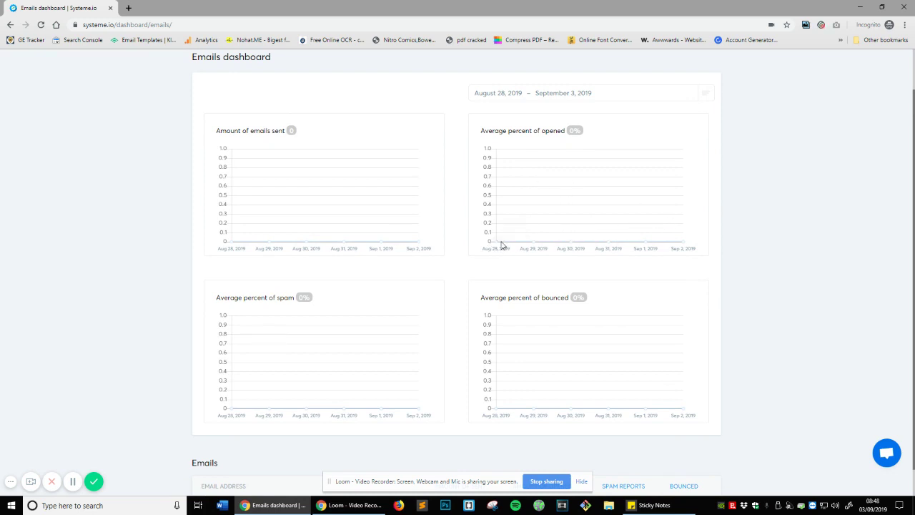
scroll(499, 243, "up", 1)
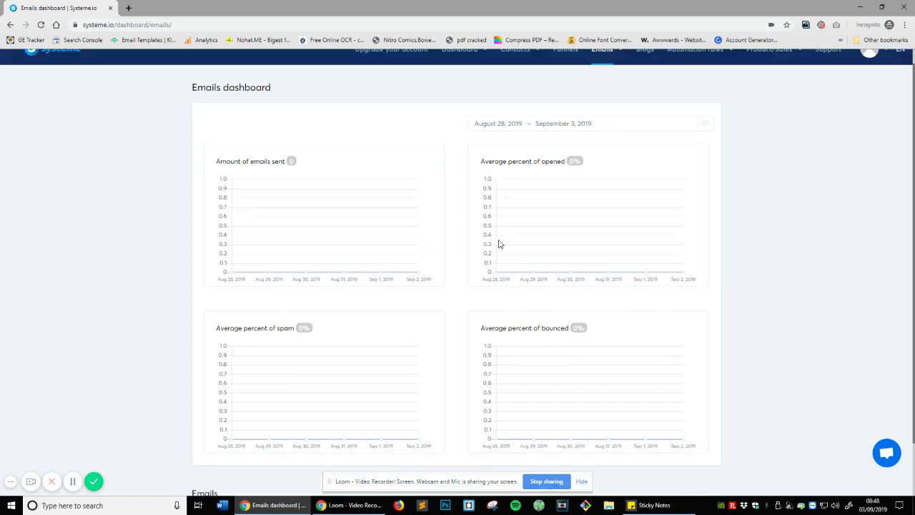
left_click_drag(505, 178, 593, 191)
left_click(606, 178)
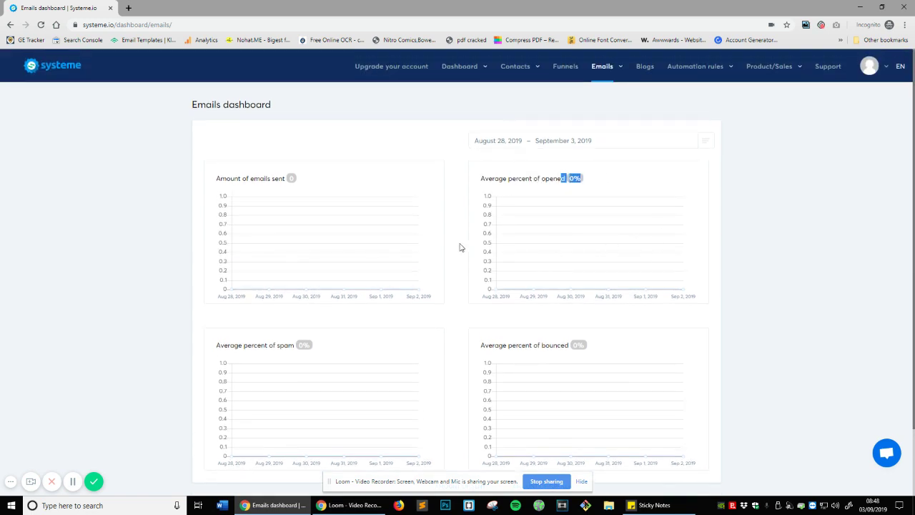
scroll(423, 258, "down", 1)
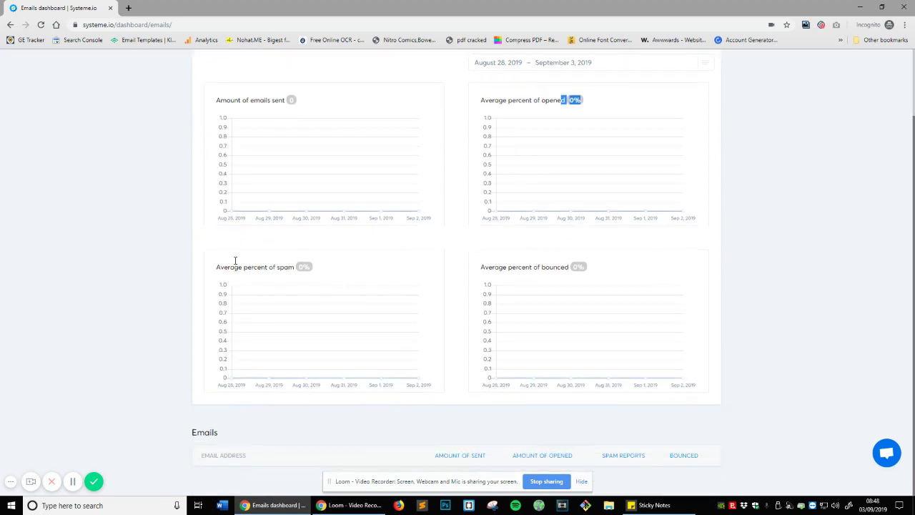
left_click(236, 265)
triple_click(236, 265)
left_click(292, 265)
triple_click(276, 266)
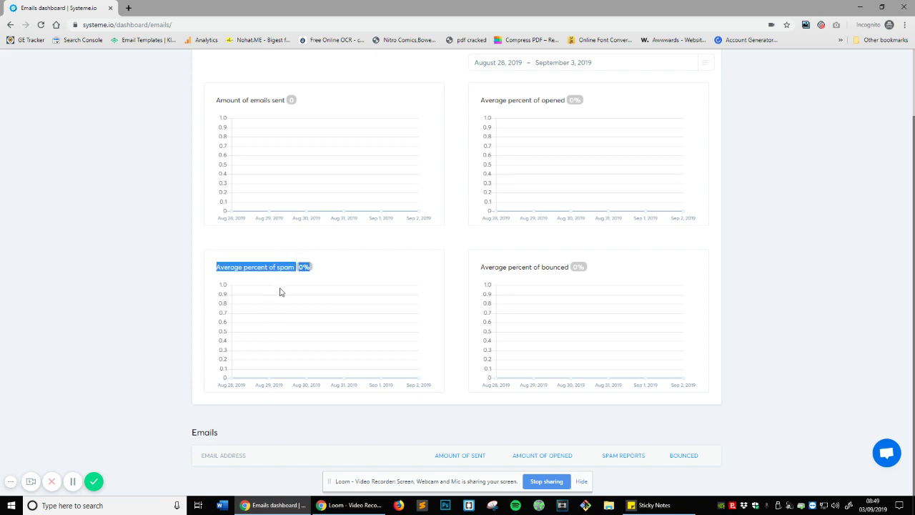
double_click(256, 267)
left_click(294, 266)
left_click_drag(294, 266, 384, 270)
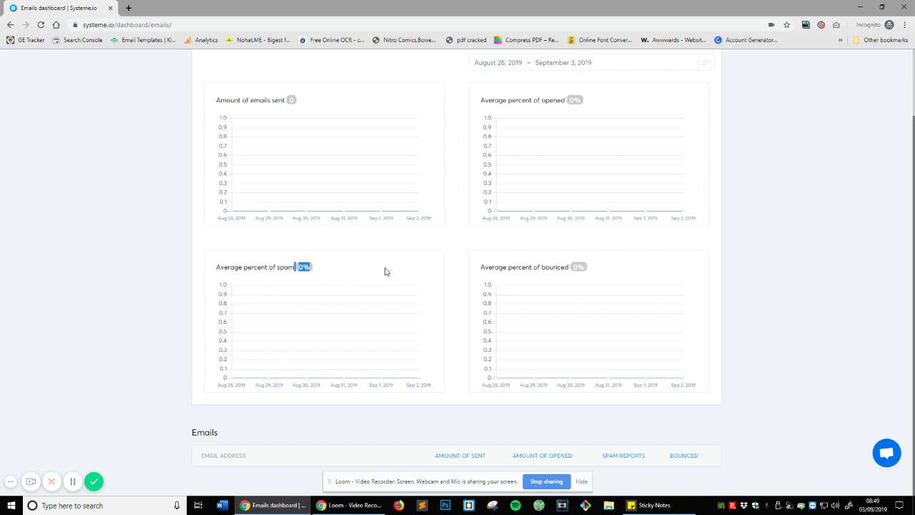
left_click(383, 270)
- Highlight the 'Average percent of bounced' title and the Emails section heading
double_click(536, 266)
triple_click(540, 274)
triple_click(514, 269)
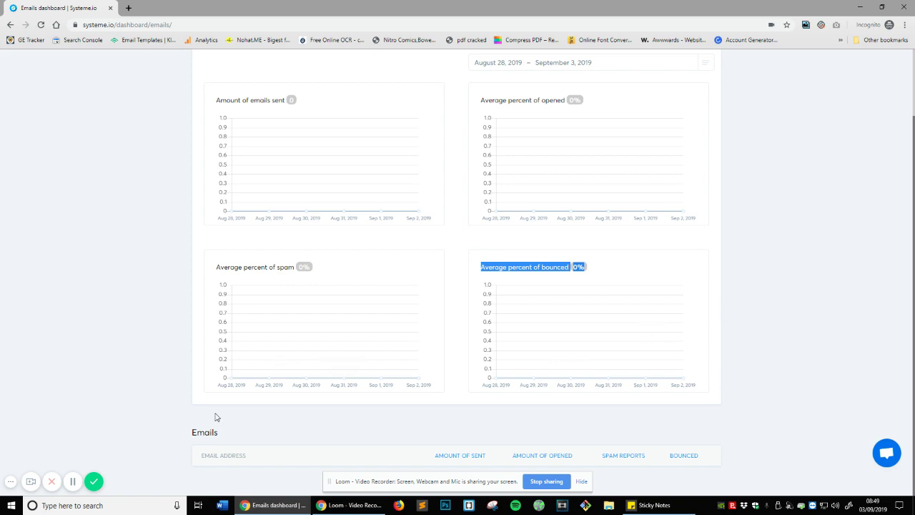
left_click(321, 407)
scroll(879, 381, "up", 1)
scroll(885, 381, "down", 1)
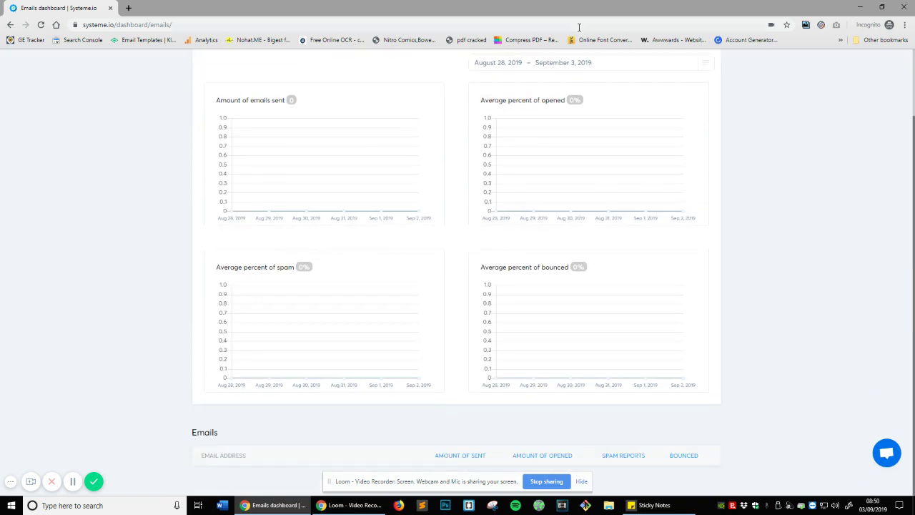
left_click_drag(187, 443, 279, 443)
left_click(296, 457)
- Show and dismiss the chart date-range presets, then go to Emails > Newsletter
scroll(579, 424, "up", 2)
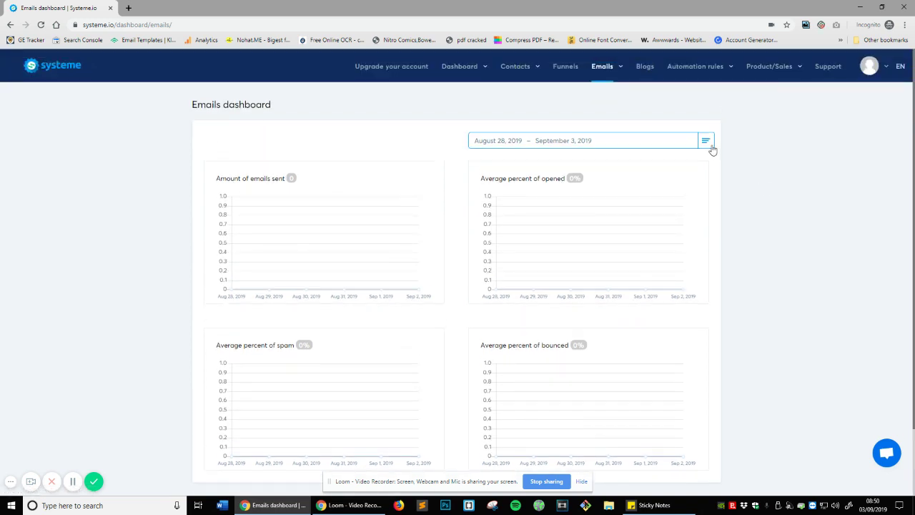
left_click(711, 146)
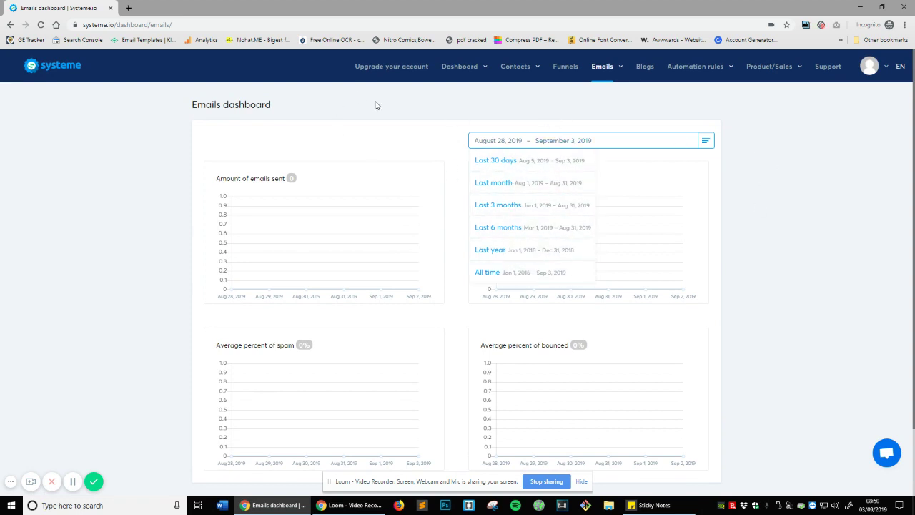
left_click(321, 111)
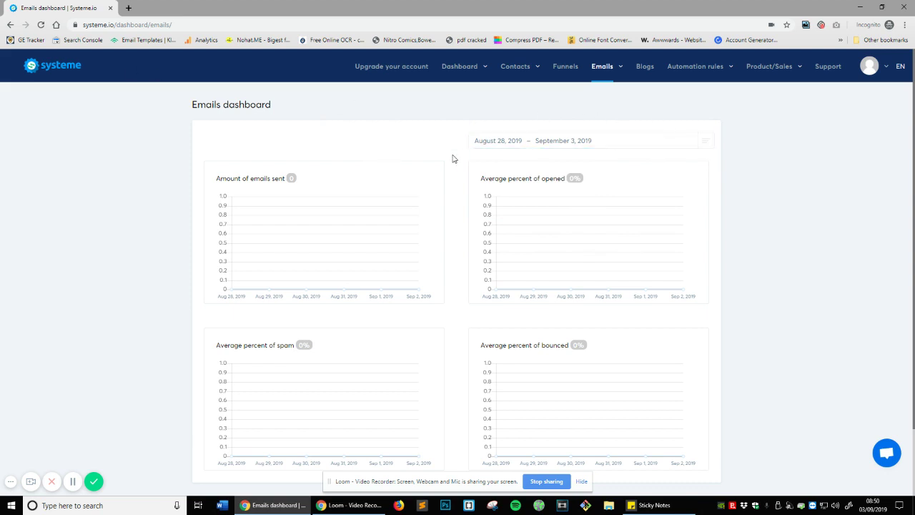
mouse_move(611, 72)
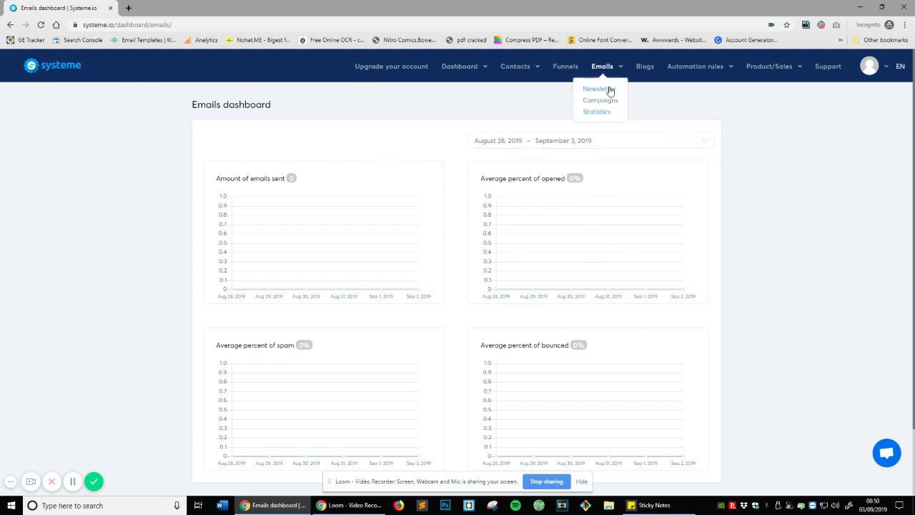
left_click(608, 90)
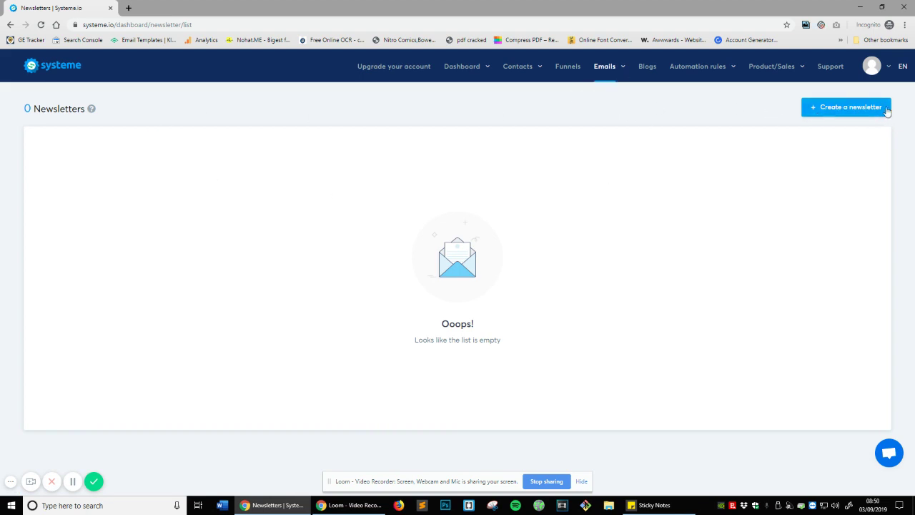
- Start a new newsletter and enter the subject '#1 Rankings In 7 Days'
left_click(847, 107)
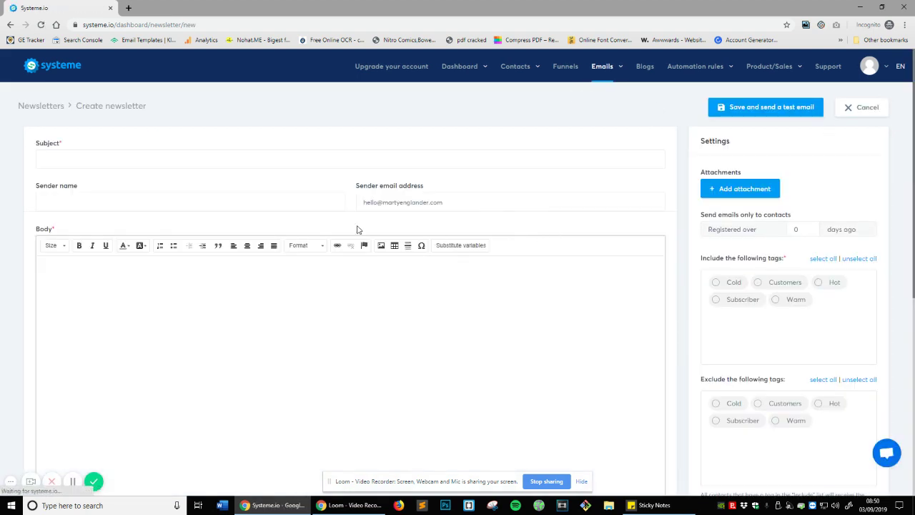
scroll(569, 300, "down", 2)
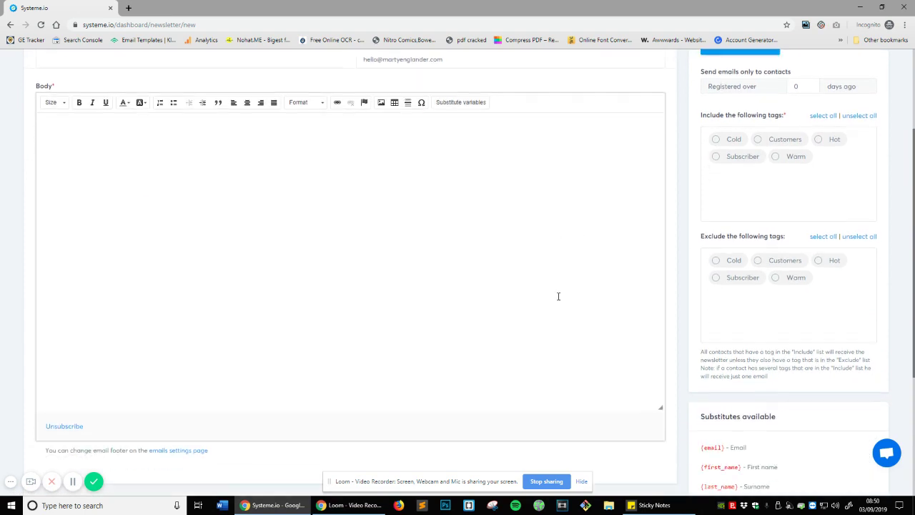
scroll(570, 298, "down", 2)
scroll(577, 300, "up", 2)
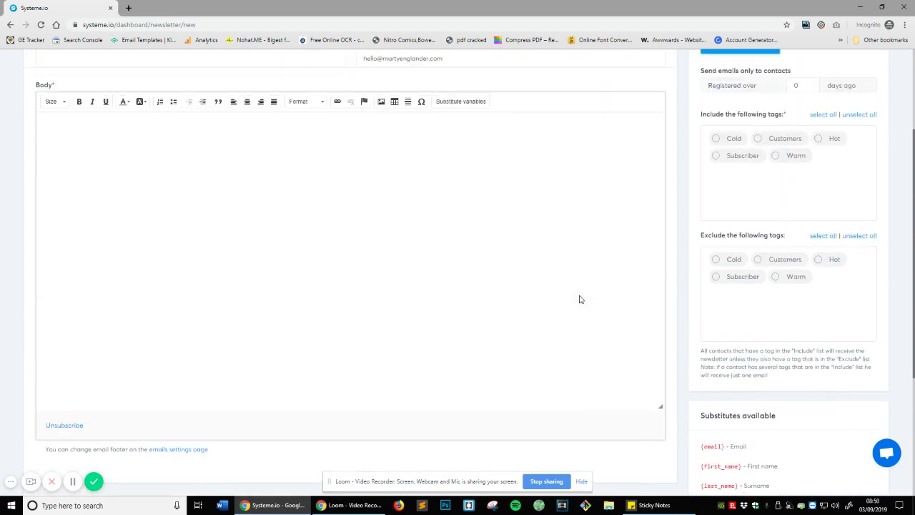
scroll(778, 332, "up", 2)
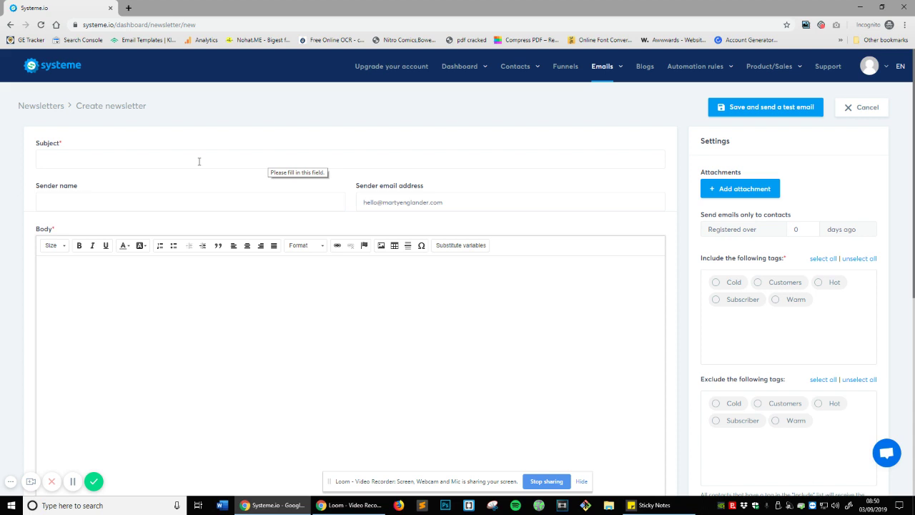
left_click(175, 158)
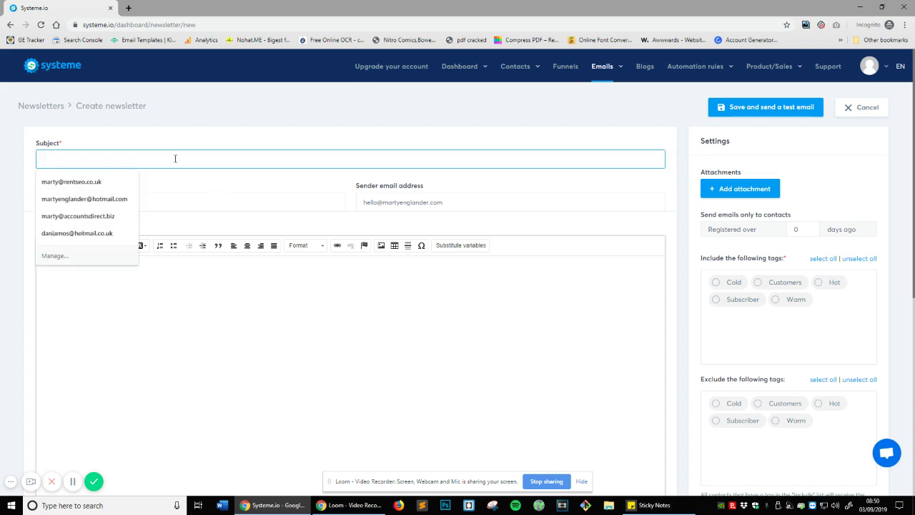
type("SEO")
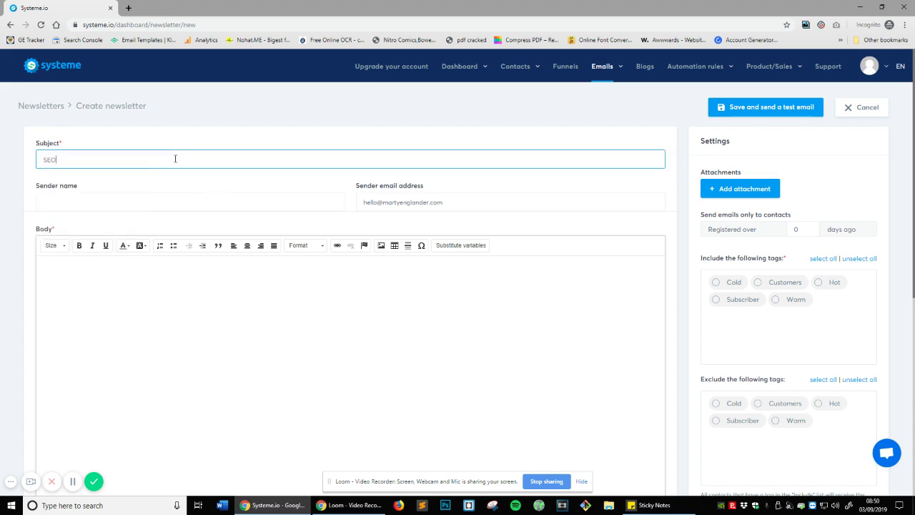
type(" IN 7 DAYS")
type("#1")
type(" Ranking")
type("s In 7 Days")
- Enter the sender's full name in the Sender name field, correcting a typo
left_click(226, 197)
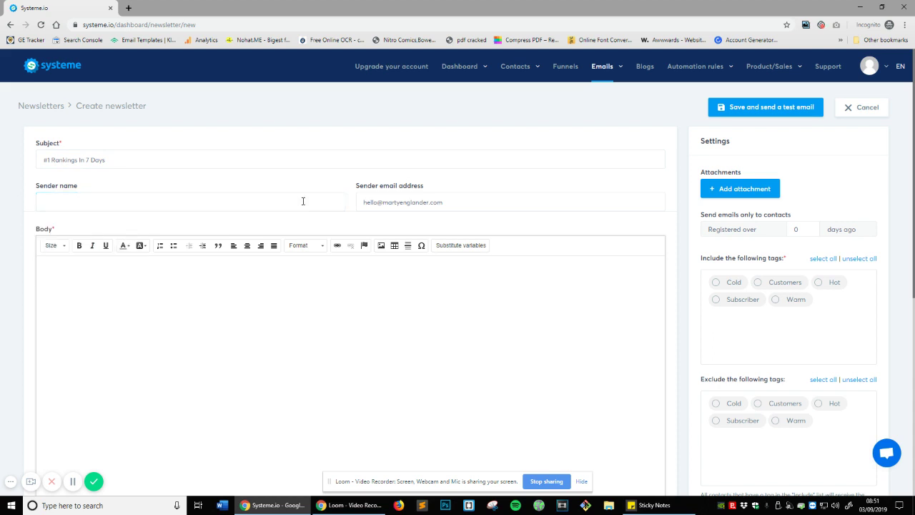
left_click(303, 200)
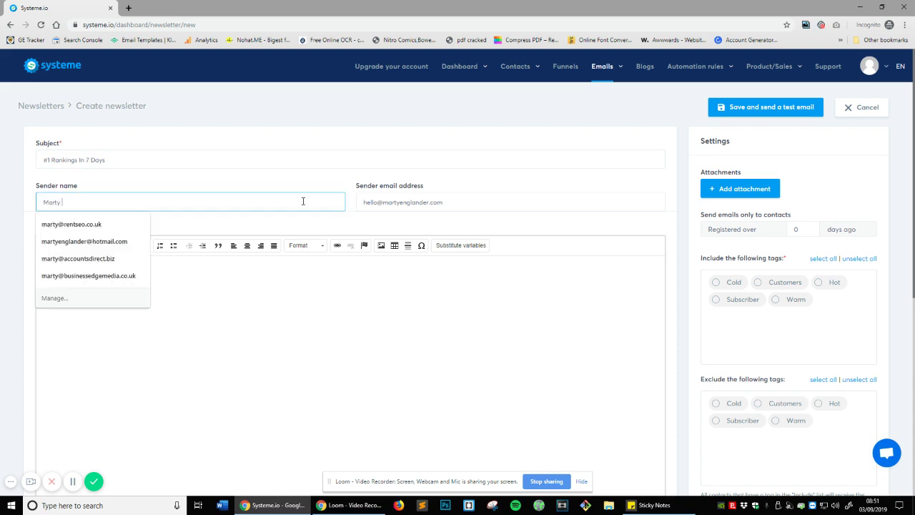
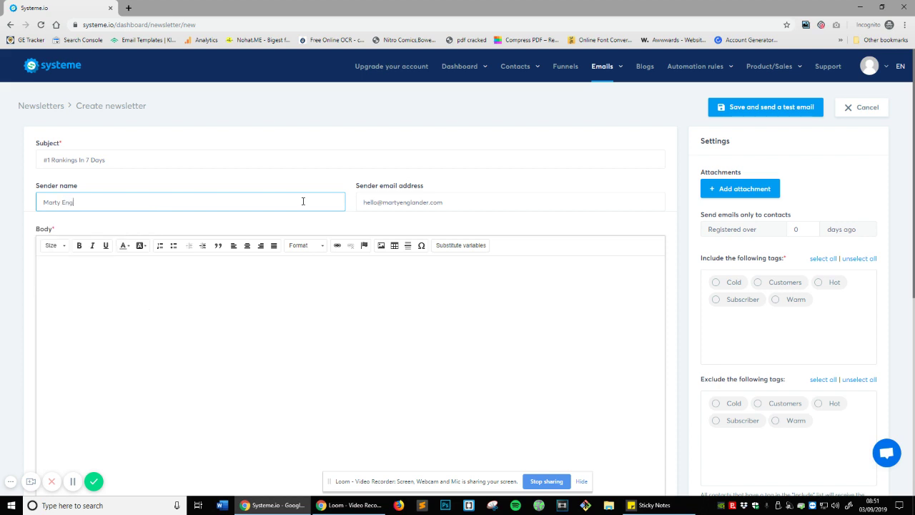
left_click(368, 195)
scroll(415, 209, "down", 1)
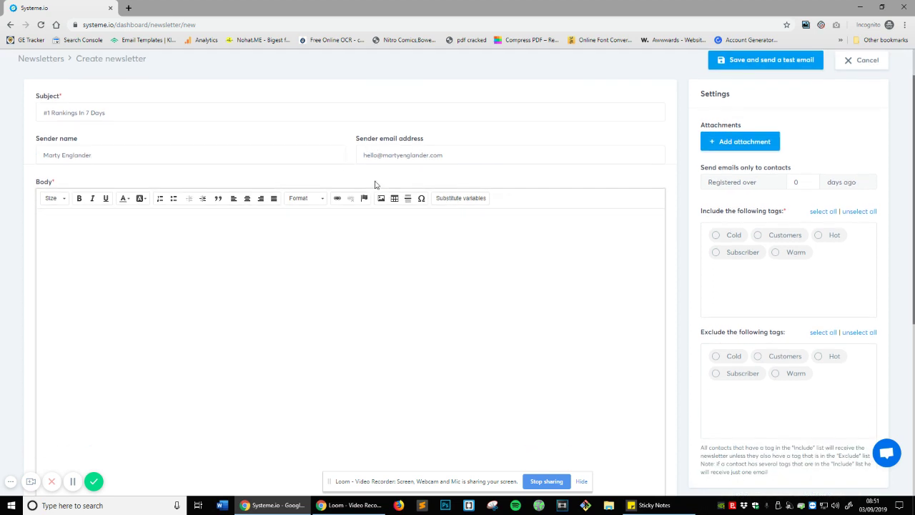
- Type 'Hello', 'Get Your site ranked in 7 days using our unknown SEO Method' and 'Click here to contact'
left_click(588, 233)
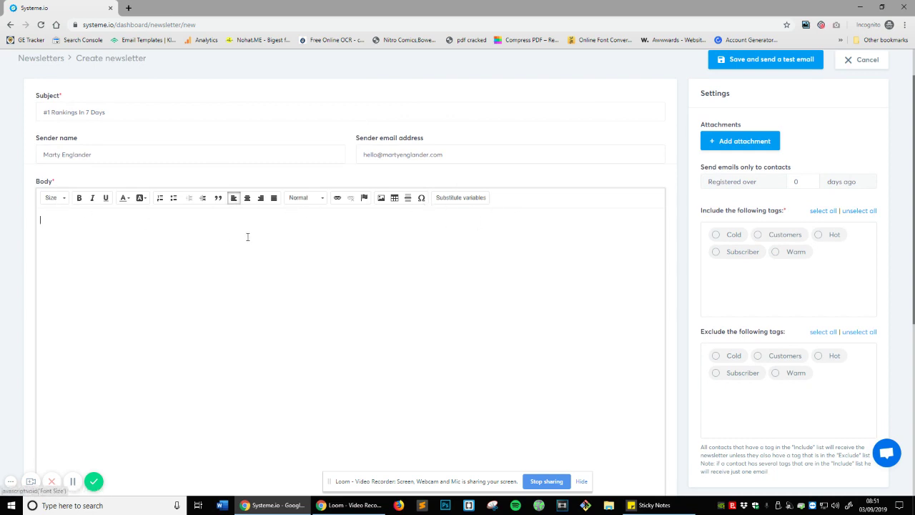
scroll(247, 238, "down", 4)
scroll(200, 237, "up", 3)
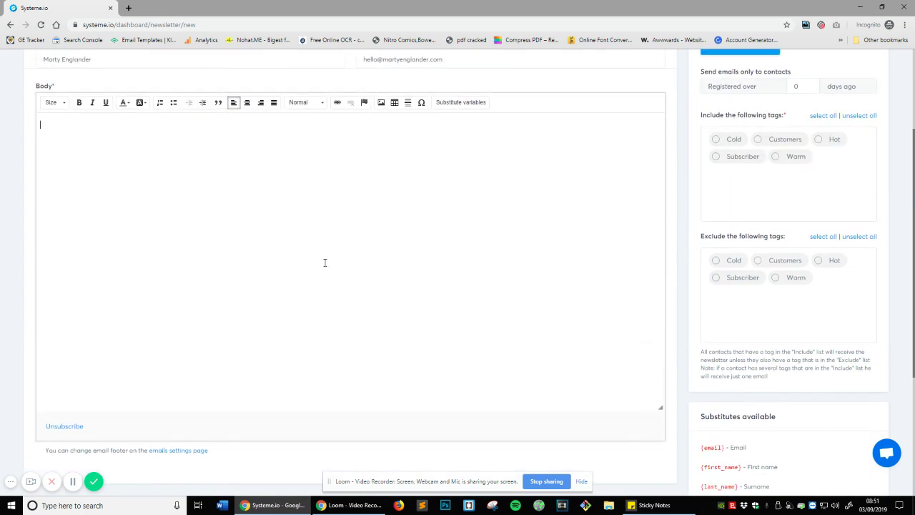
scroll(437, 357, "up", 1)
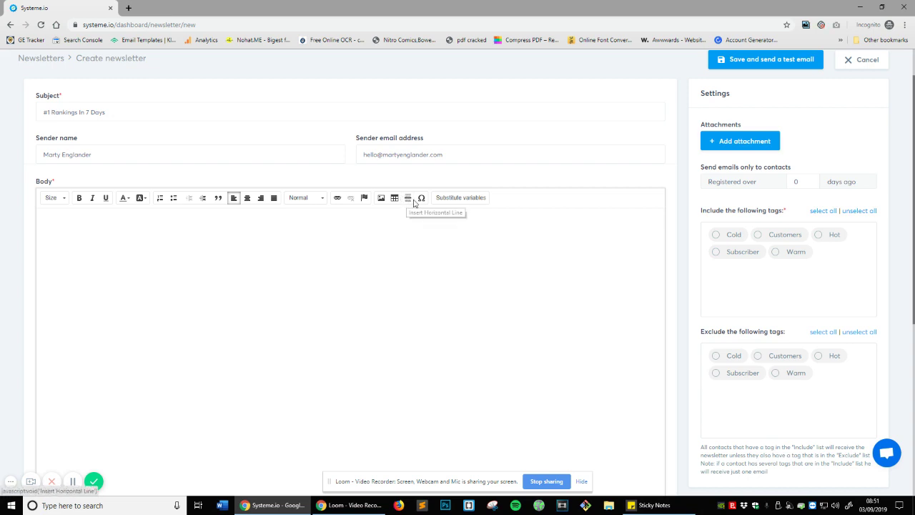
scroll(421, 203, "up", 1)
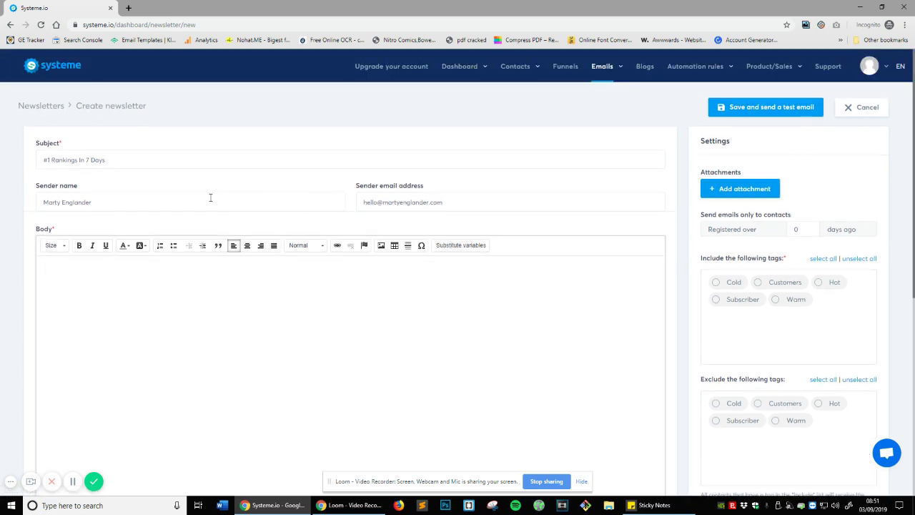
scroll(429, 254, "down", 2)
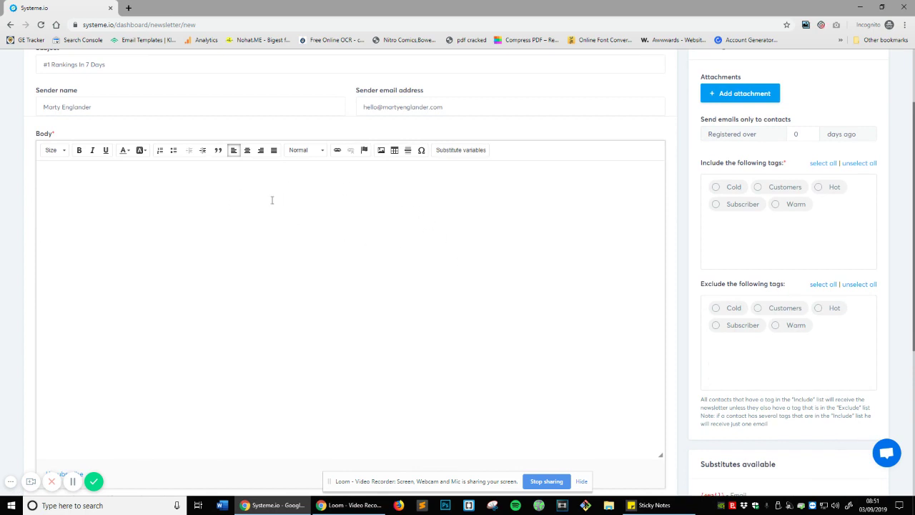
type("Hello")
type("Get Your s")
type("ite ranked in")
type(" 7 days using ")
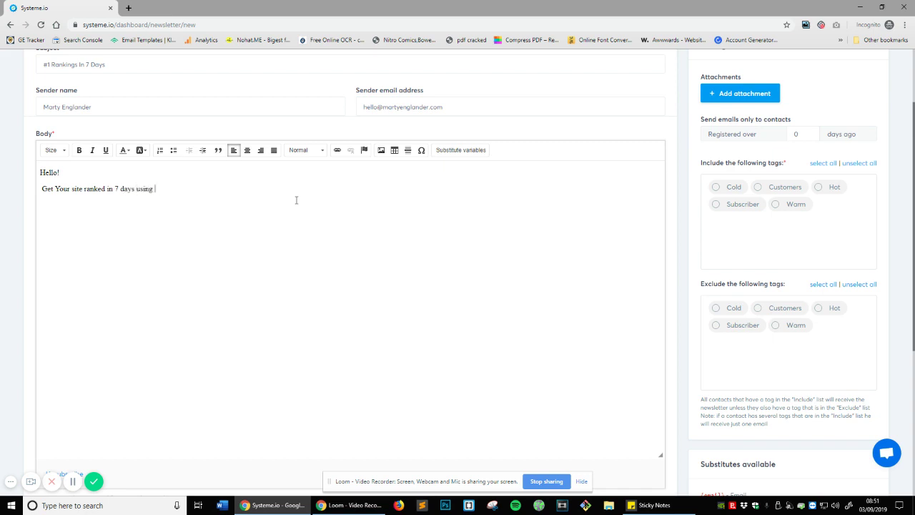
type("our unknown SEO Method")
key("Return")
key("Return")
type("Click here to contact us.")
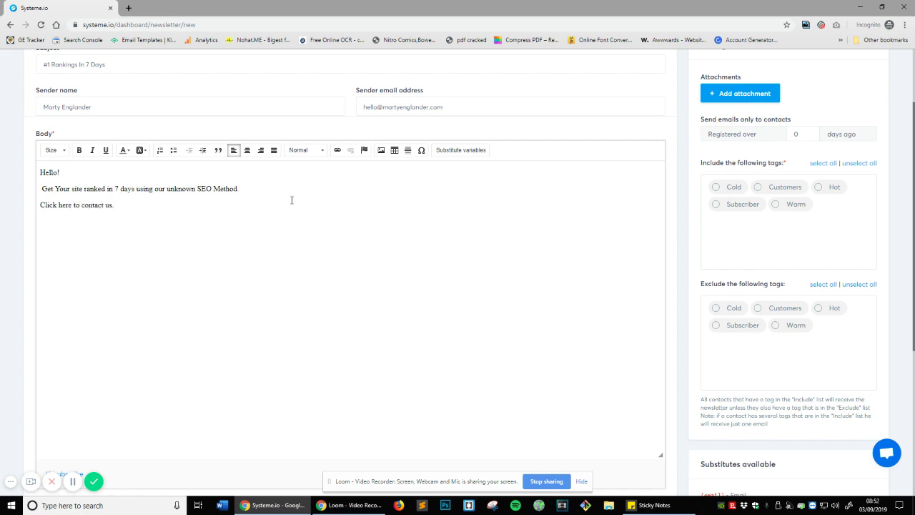
- Turn the 'Click here to contact us.' line into a link
left_click_drag(169, 214, 40, 205)
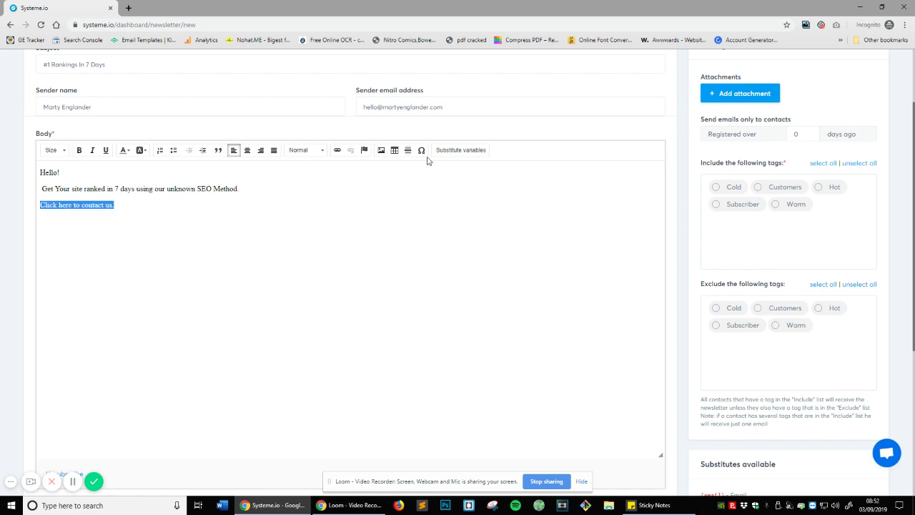
left_click(337, 150)
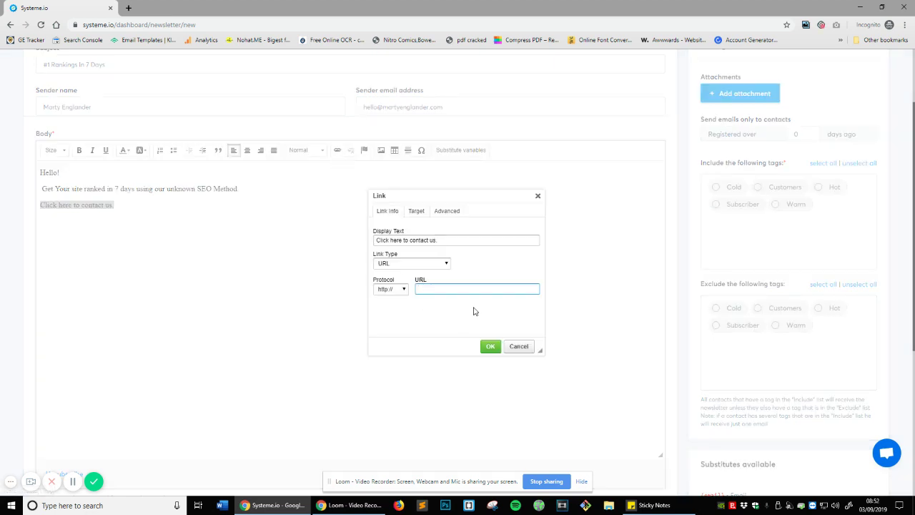
left_click(491, 346)
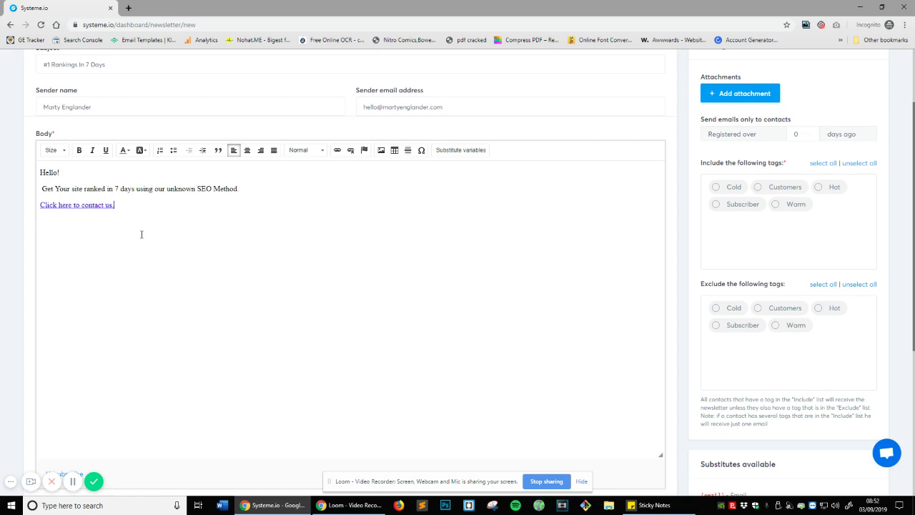
- Set all body text to font size 18, leaving paragraph format unchanged
key("ctrl+a")
left_click(52, 150)
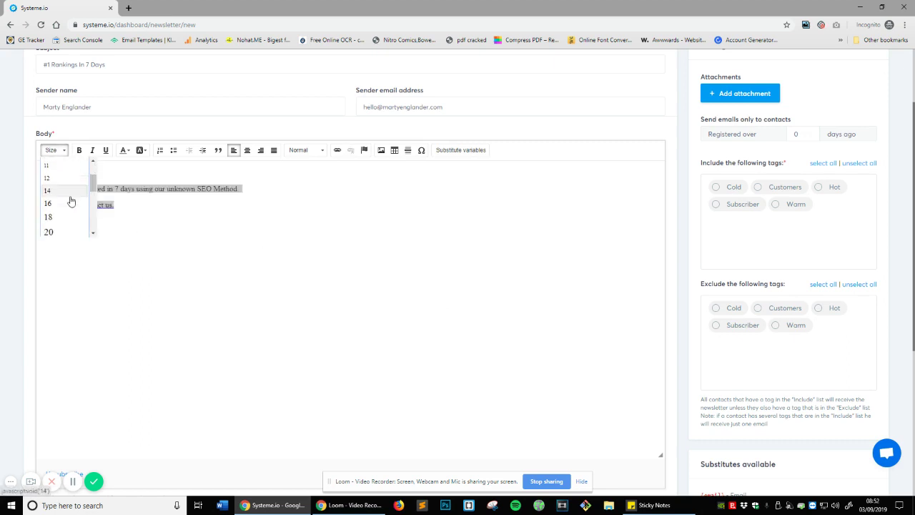
left_click(66, 217)
left_click(150, 206)
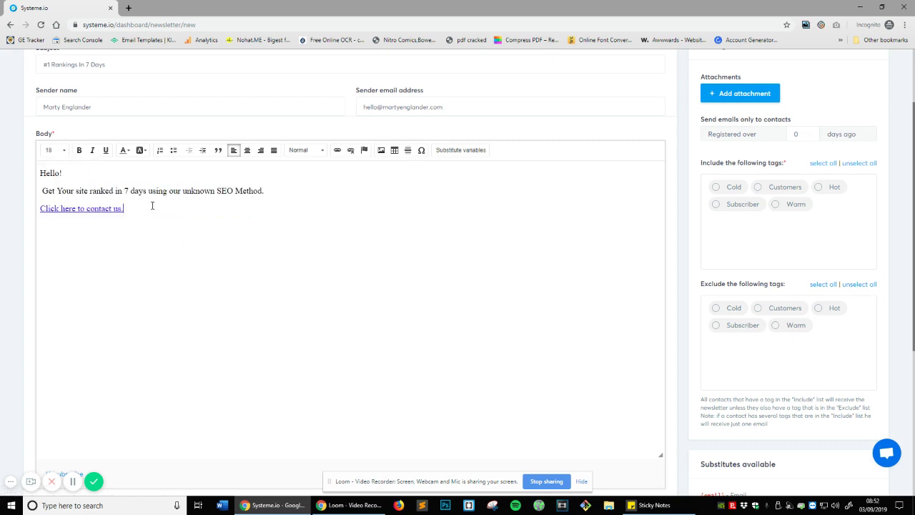
key("ctrl+a")
left_click(305, 151)
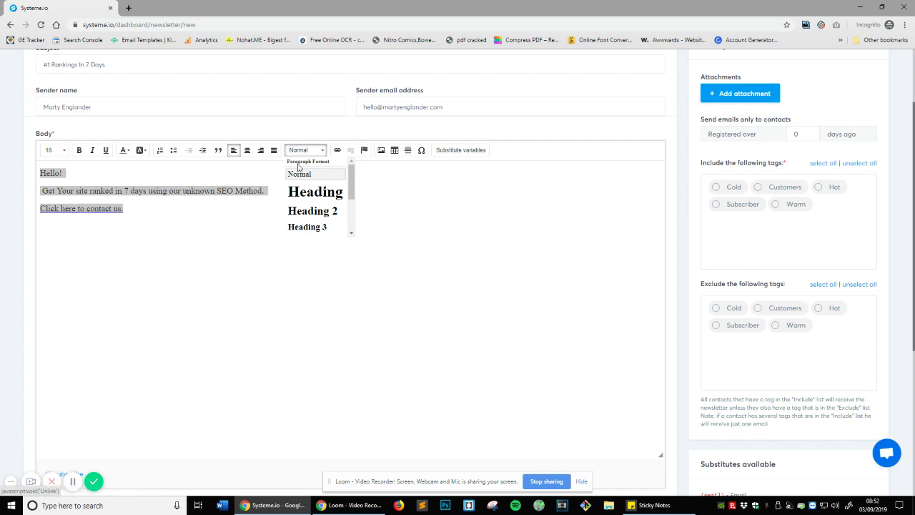
scroll(299, 172, "down", 3)
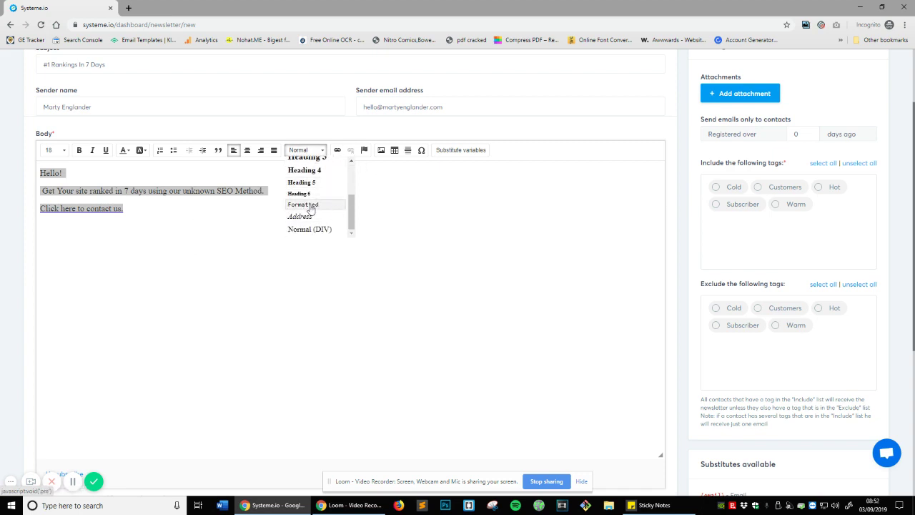
left_click(152, 206)
- Give 'Get Your site ranked in 7 days' a yellow background colour
key("ctrl+a")
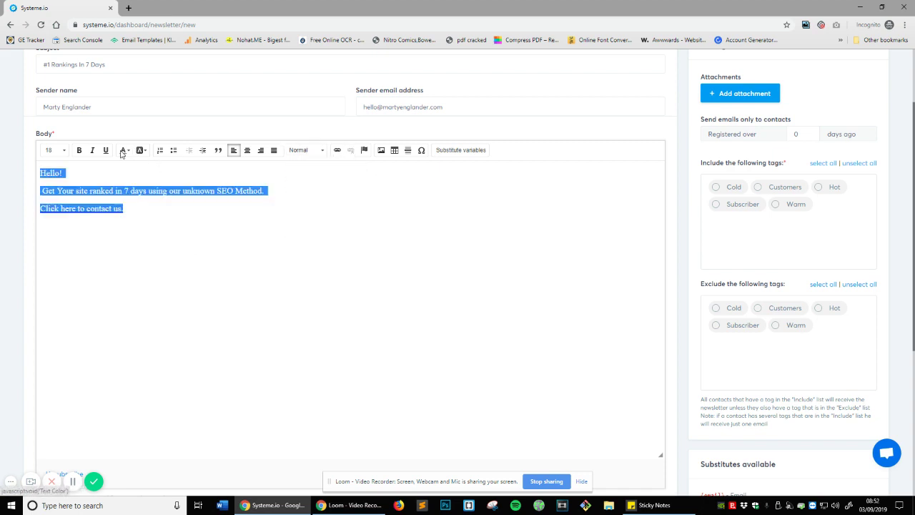
left_click(122, 150)
left_click(140, 150)
left_click(97, 207)
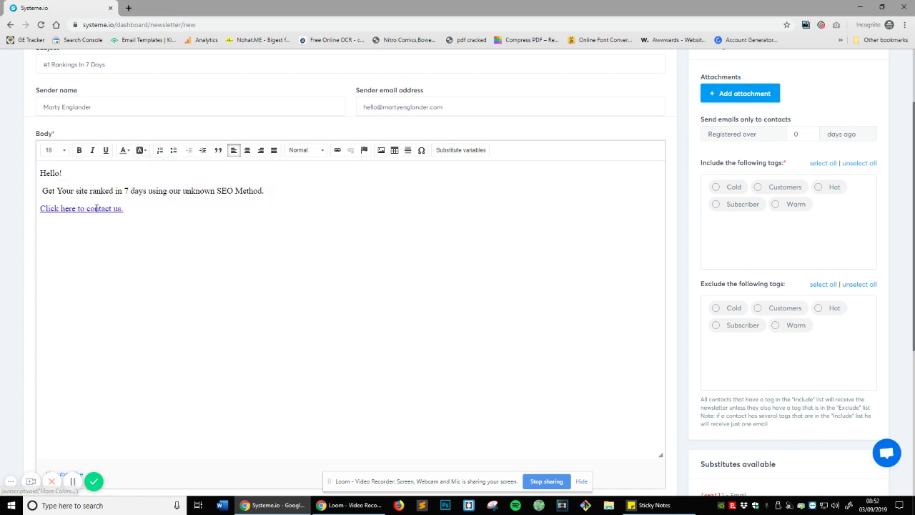
left_click_drag(43, 190, 146, 167)
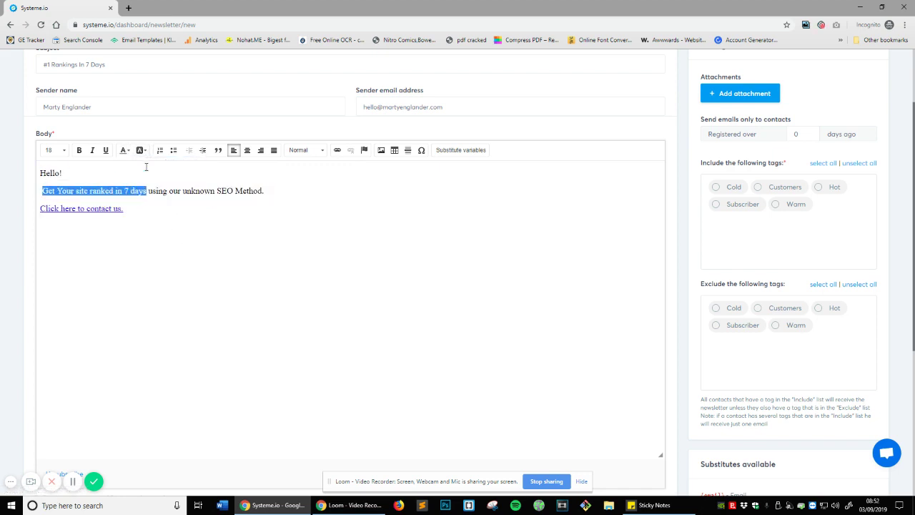
left_click(140, 150)
left_click(160, 192)
left_click(168, 208)
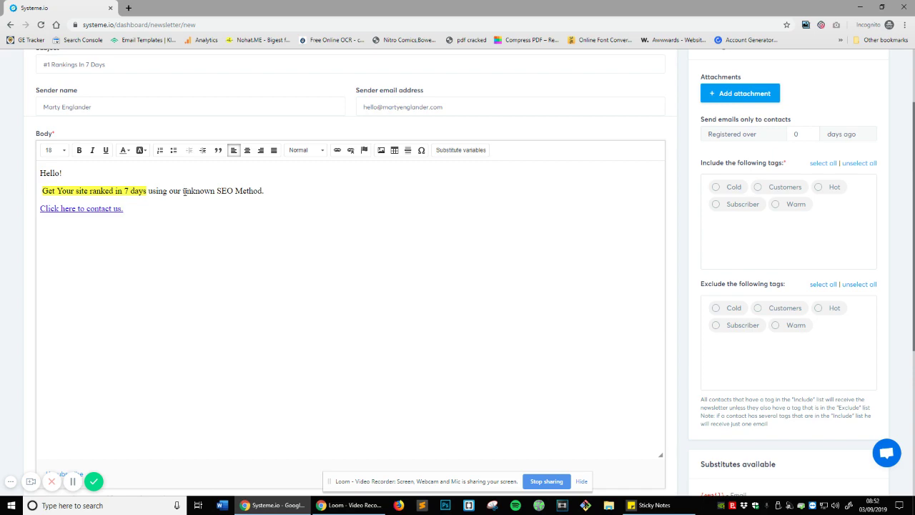
- Make 'unknown SEO Method.' bold and italic, then review the footer note
left_click_drag(183, 191, 265, 191)
left_click(78, 150)
left_click(92, 150)
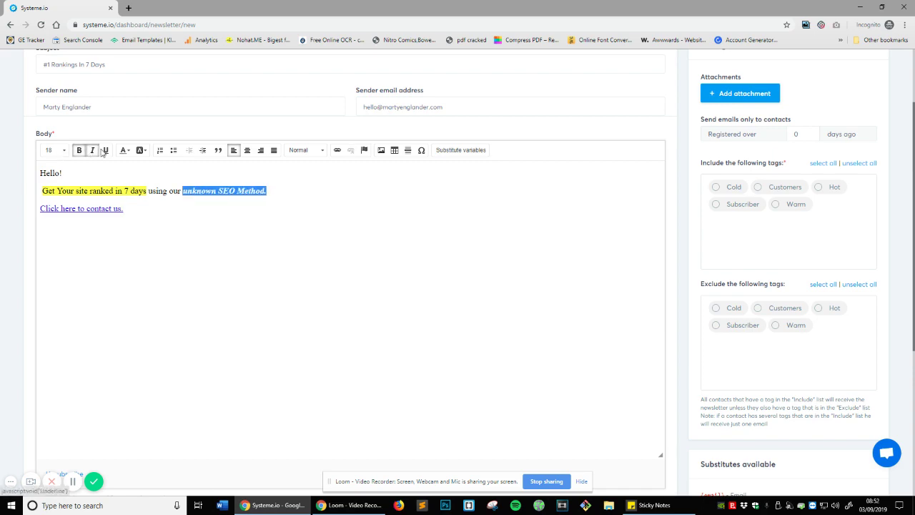
left_click(169, 269)
scroll(147, 262, "up", 1)
scroll(249, 262, "down", 4)
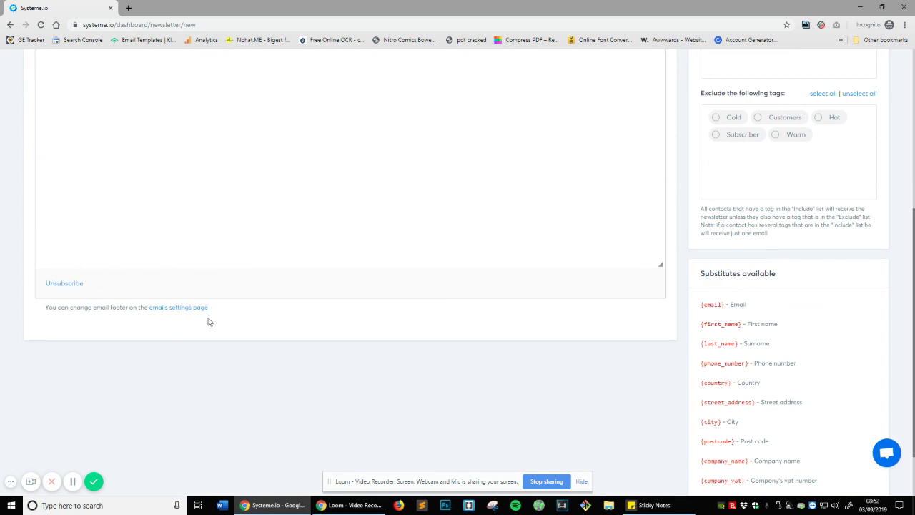
left_click_drag(45, 307, 141, 306)
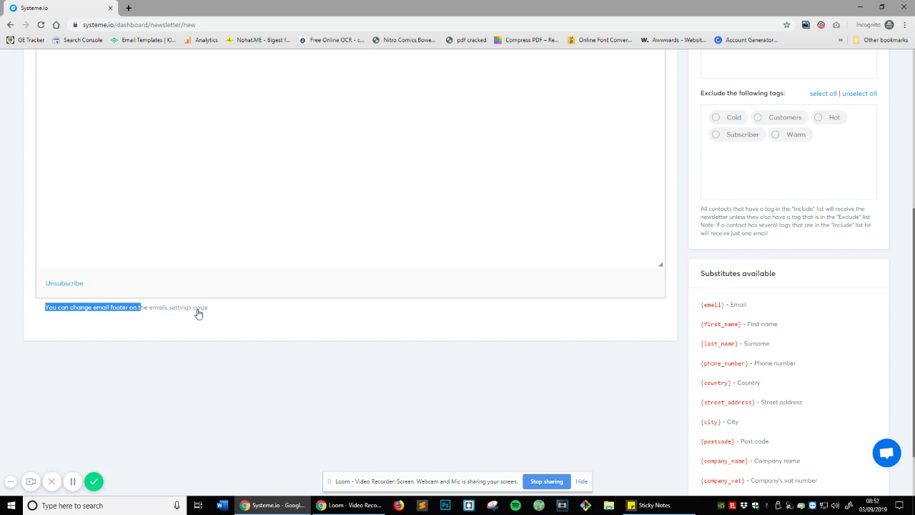
scroll(185, 307, "up", 3)
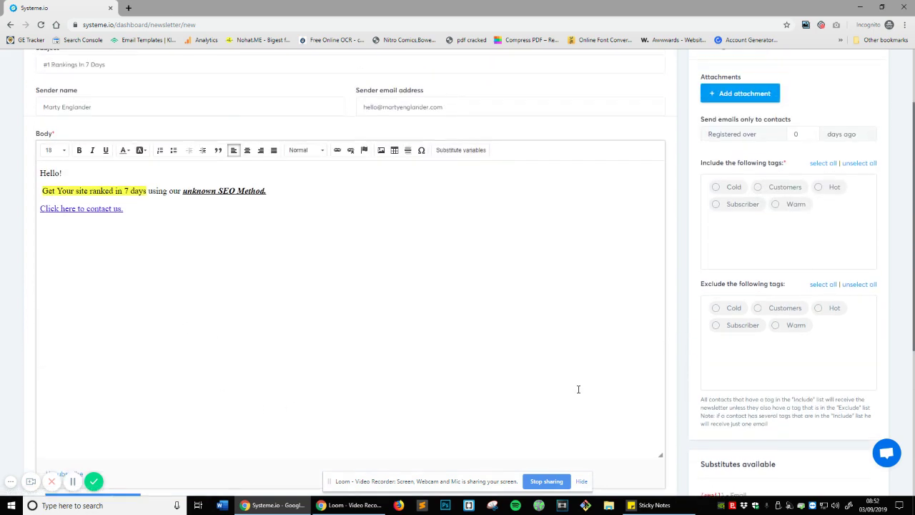
scroll(583, 241, "down", 2)
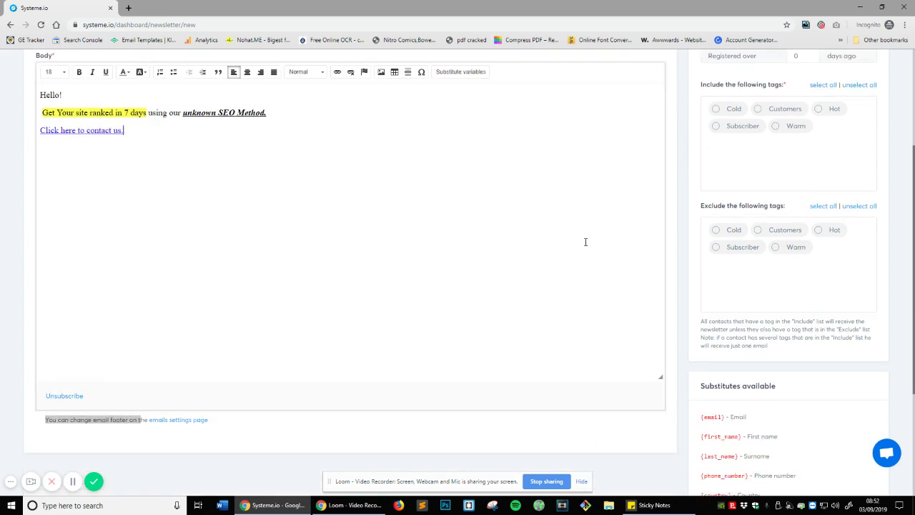
scroll(531, 220, "up", 2)
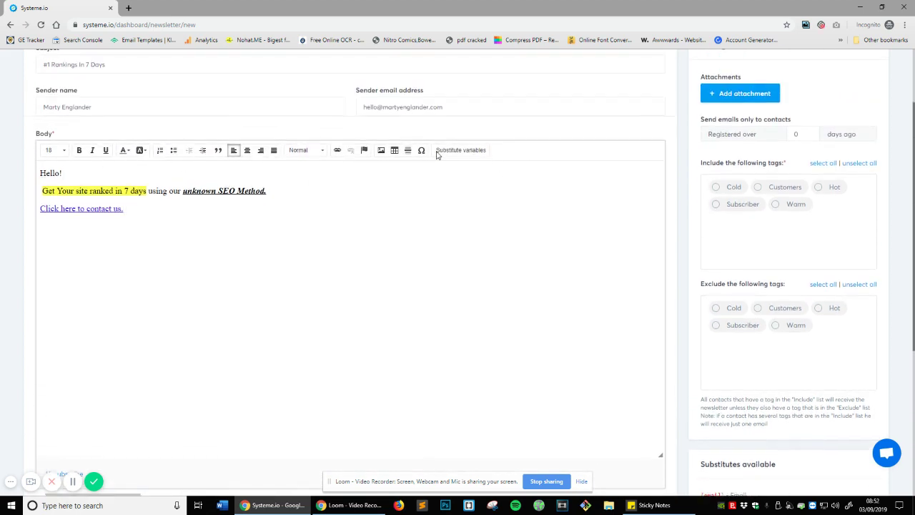
- Insert the First name substitute variable after 'Hello' so it reads {first_name}
left_click(465, 153)
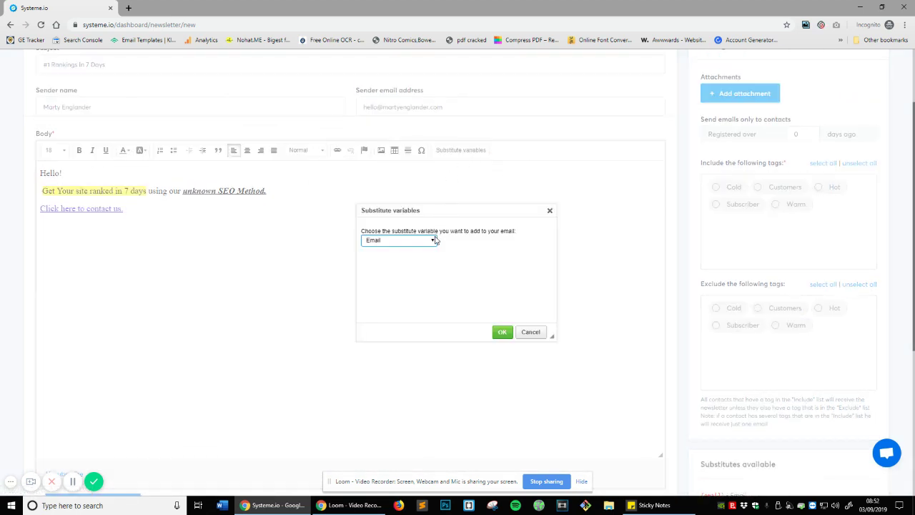
left_click(433, 242)
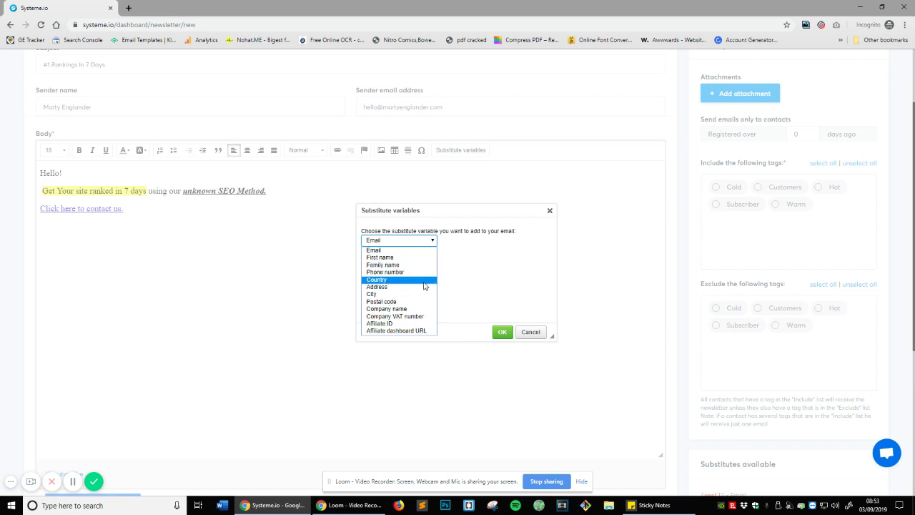
left_click(529, 331)
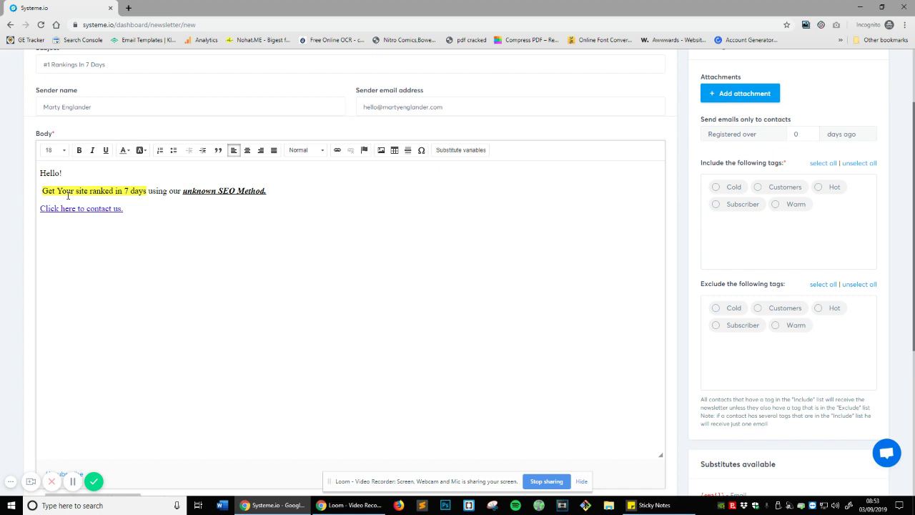
left_click(482, 150)
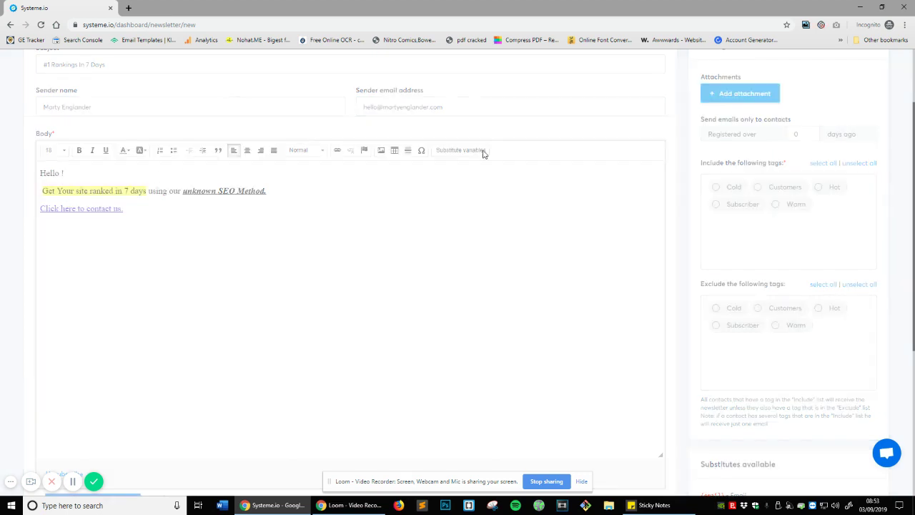
left_click(429, 240)
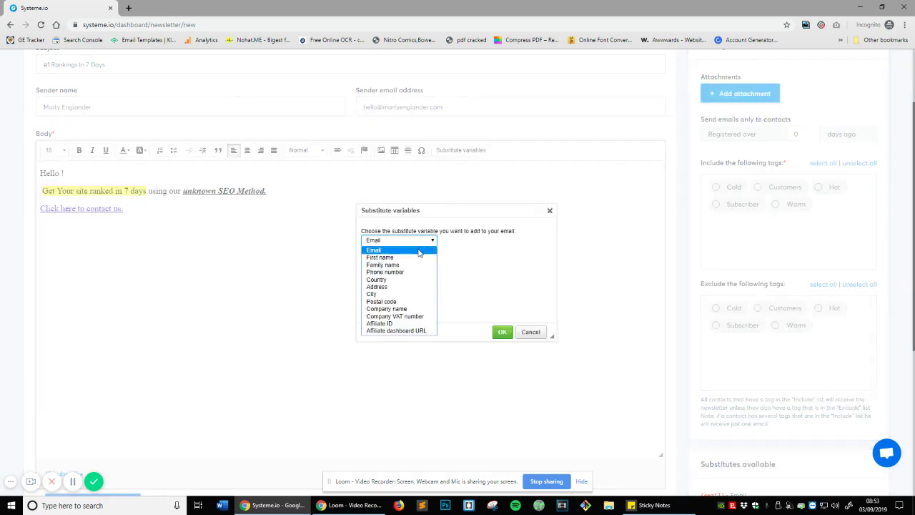
left_click(416, 257)
left_click(501, 332)
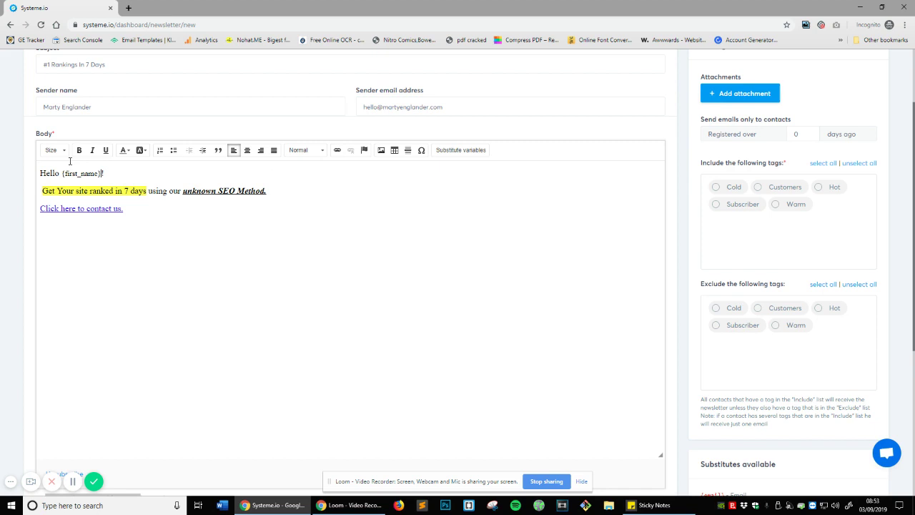
left_click_drag(63, 173, 102, 174)
left_click(270, 318)
left_click(475, 150)
left_click(549, 211)
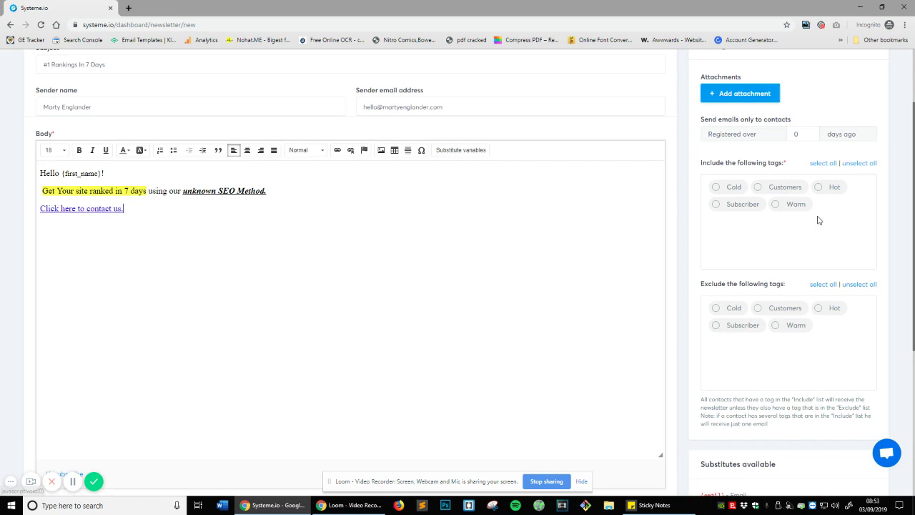
scroll(818, 220, "down", 3)
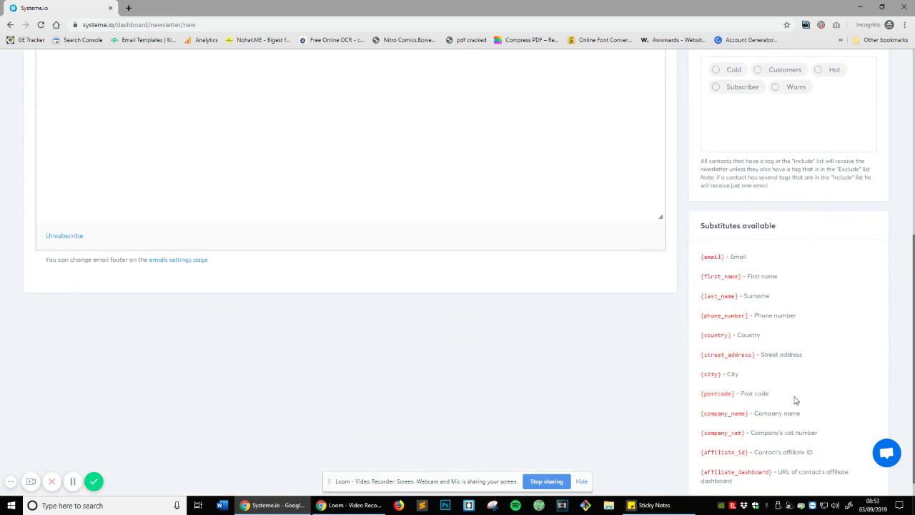
scroll(848, 183, "down", 1)
triple_click(723, 252)
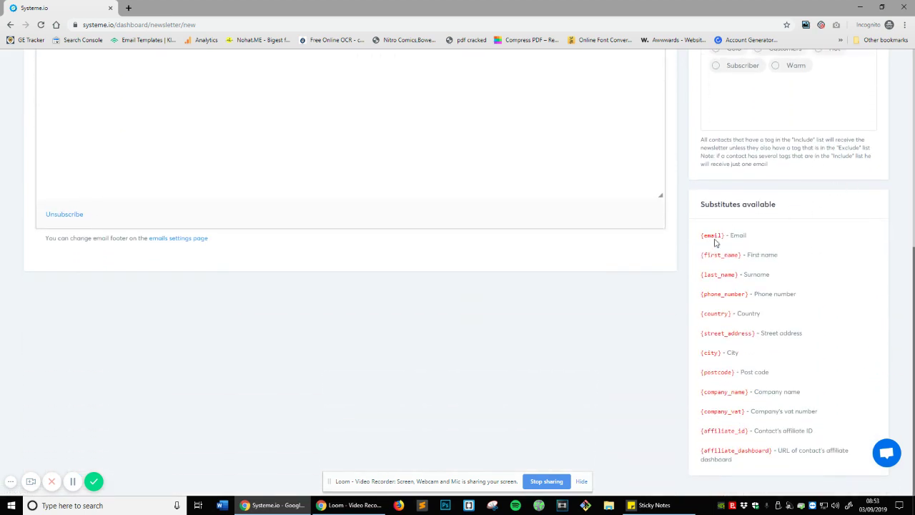
triple_click(713, 236)
scroll(768, 307, "up", 1)
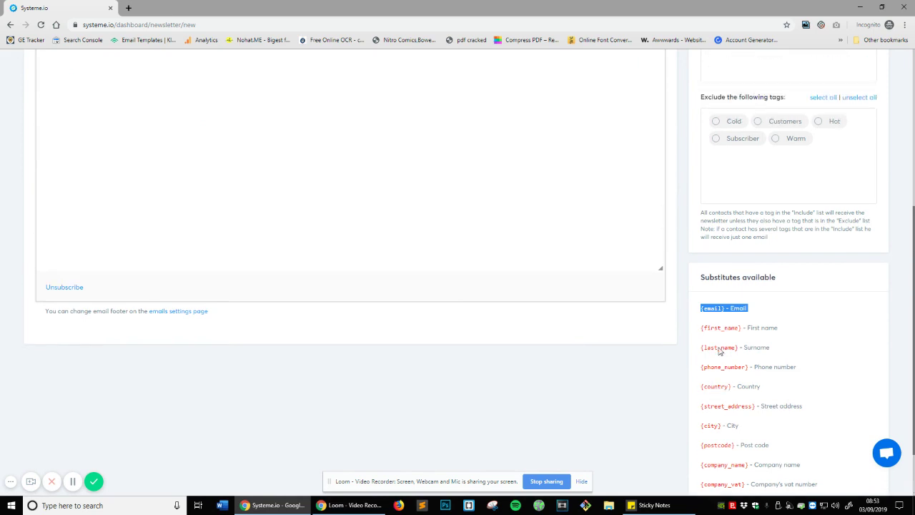
scroll(724, 327, "down", 1)
mouse_move(711, 242)
left_mouse_down()
mouse_move(720, 237)
mouse_move(658, 241)
mouse_move(724, 237)
left_mouse_up()
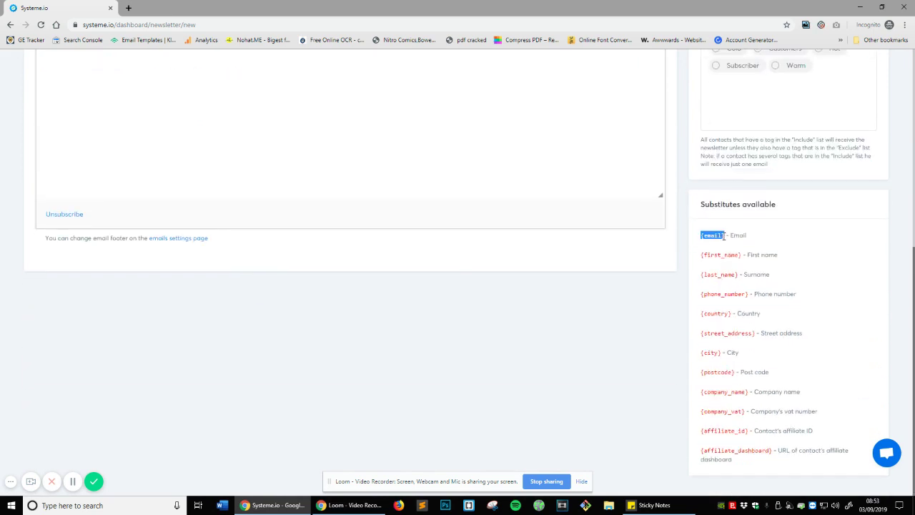
scroll(361, 239, "up", 3)
triple_click(82, 246)
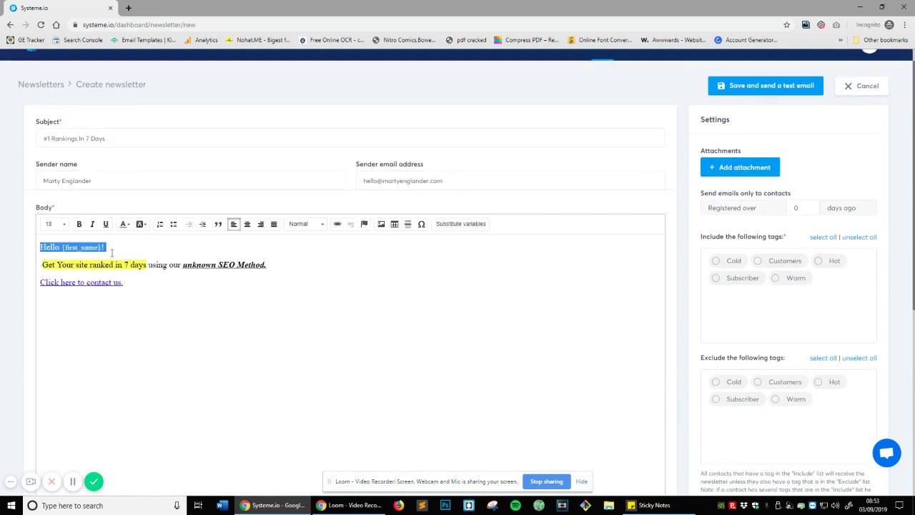
left_click(127, 265)
scroll(848, 312, "down", 2)
scroll(715, 193, "up", 2)
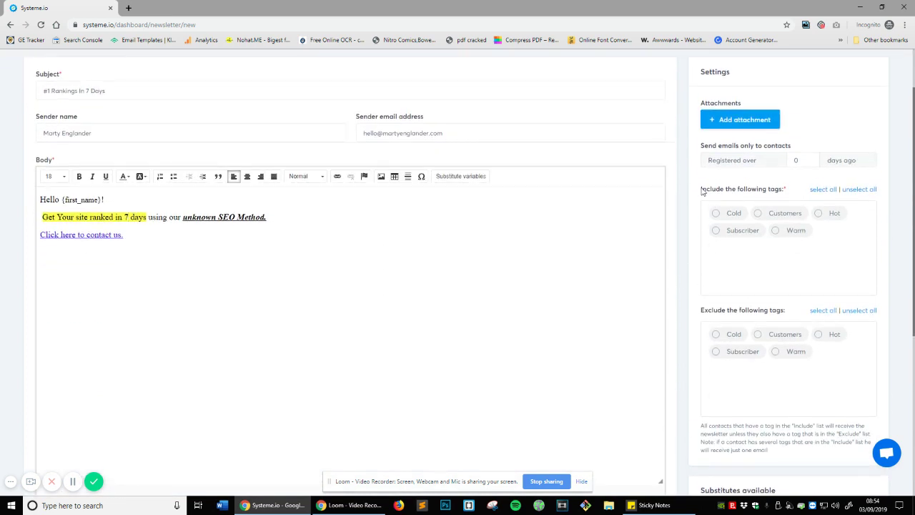
left_click(739, 167)
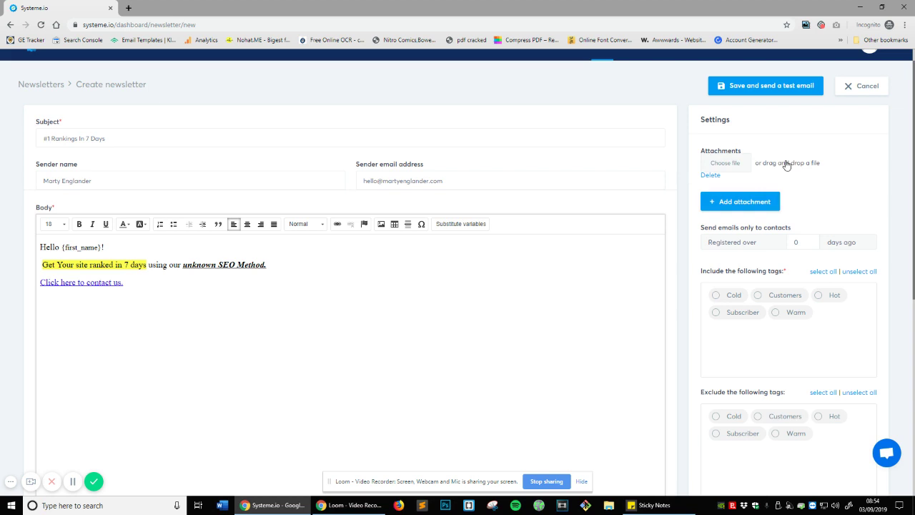
left_click(710, 175)
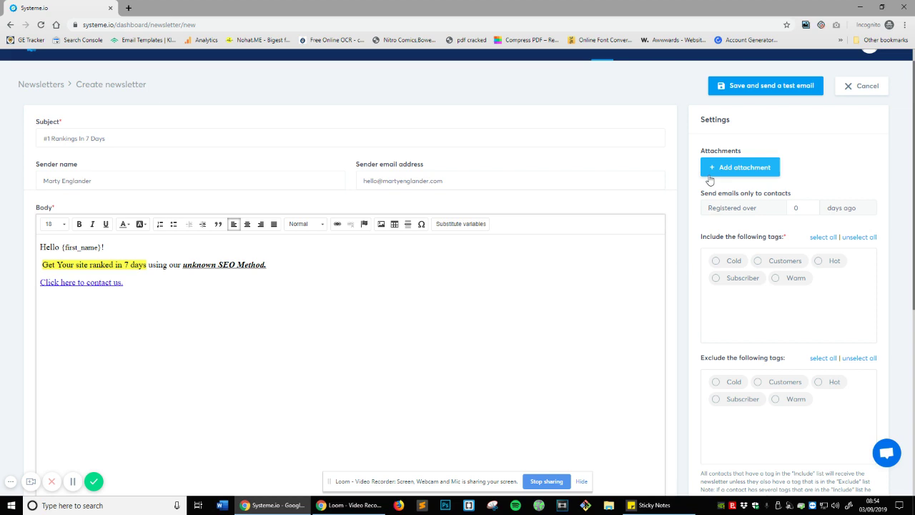
left_click(757, 266)
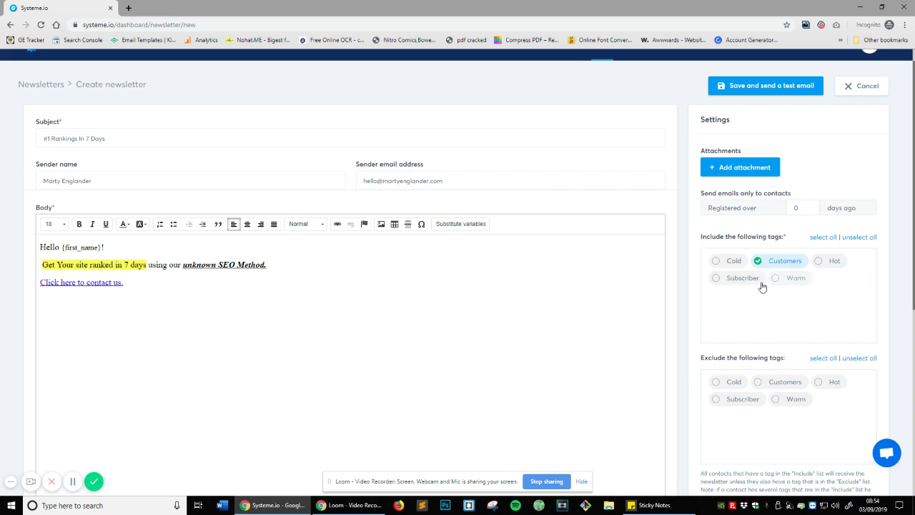
triple_click(775, 240)
left_click_drag(769, 240, 766, 240)
scroll(776, 297, "down", 1)
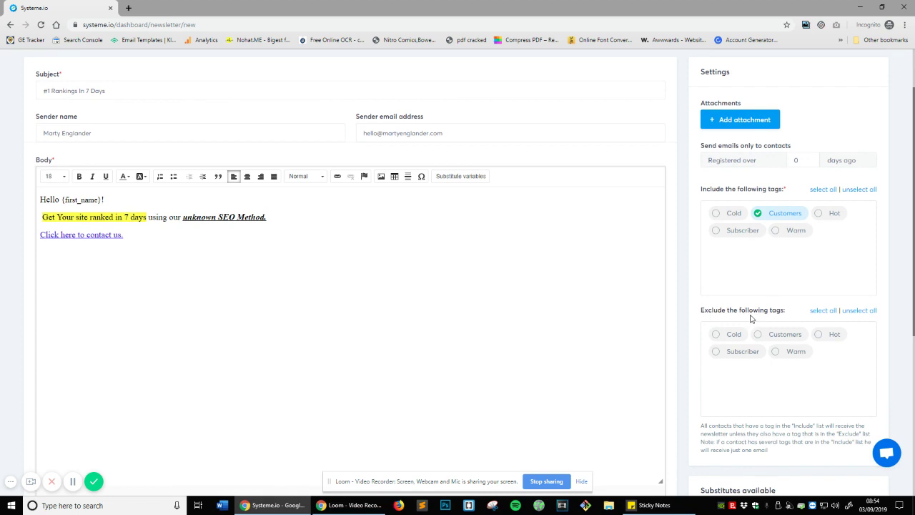
left_click(769, 341)
left_click(784, 213)
left_click(784, 334)
left_click(784, 213)
left_click(790, 330)
left_click(783, 213)
left_click(791, 333)
left_click(783, 217)
left_click(793, 332)
left_click(789, 337)
scroll(724, 146, "up", 1)
- Set Registered over to 14 days and include only contacts tagged Warm
left_click_drag(712, 194, 794, 194)
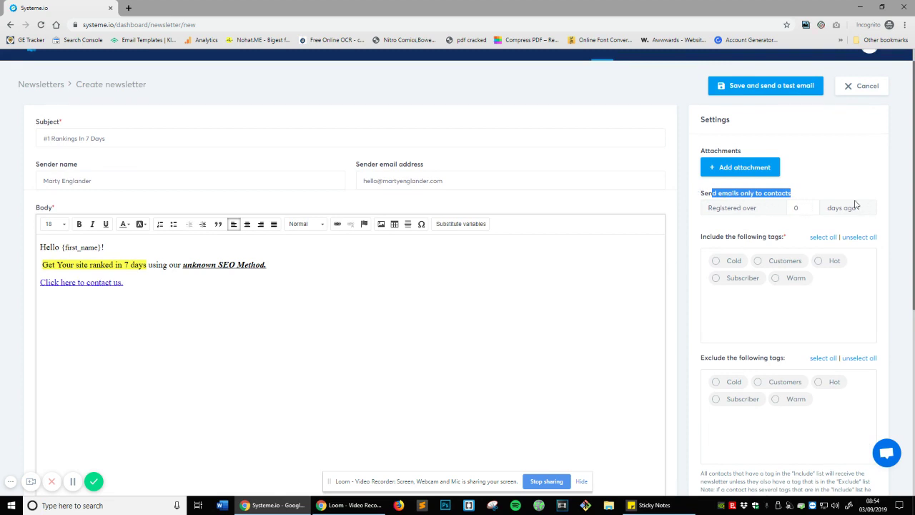
left_click(808, 209)
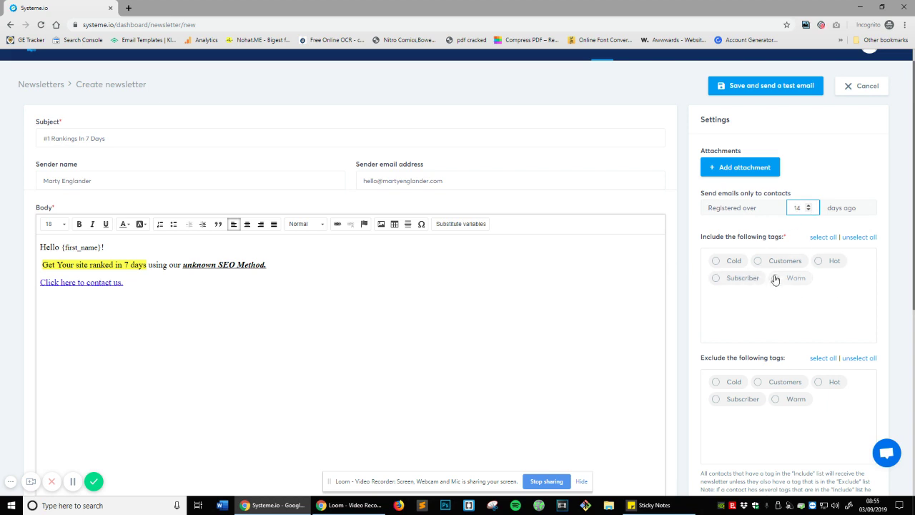
left_click(810, 279)
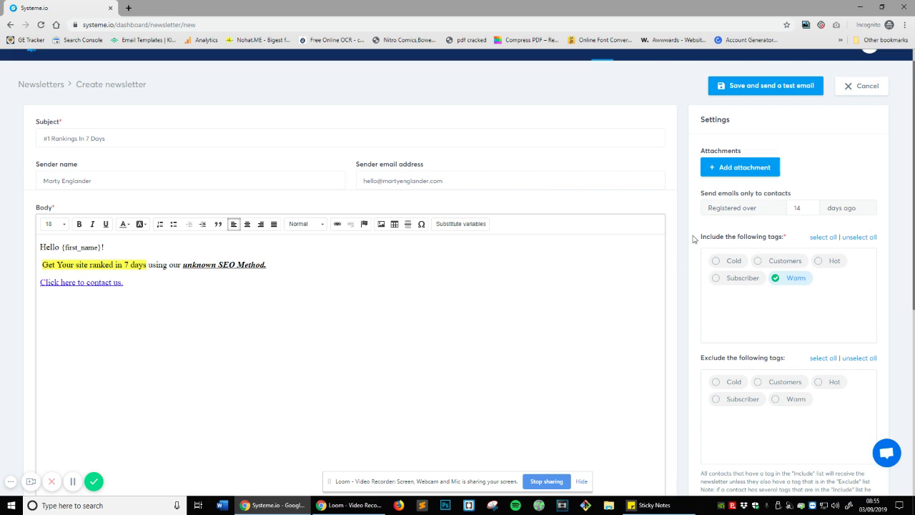
scroll(708, 247, "down", 3)
scroll(723, 256, "up", 3)
scroll(743, 200, "down", 4)
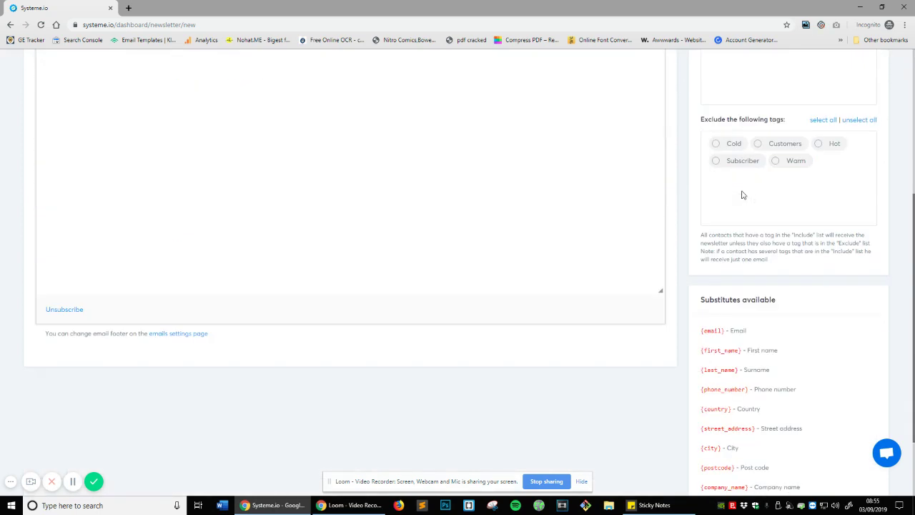
scroll(225, 231, "up", 5)
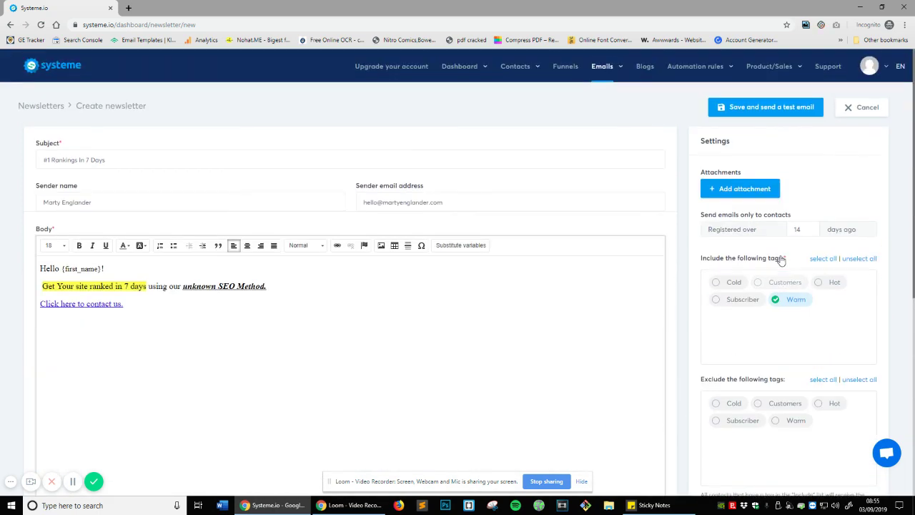
- Save the newsletter with a test send and review the trial-links warning
left_click(729, 108)
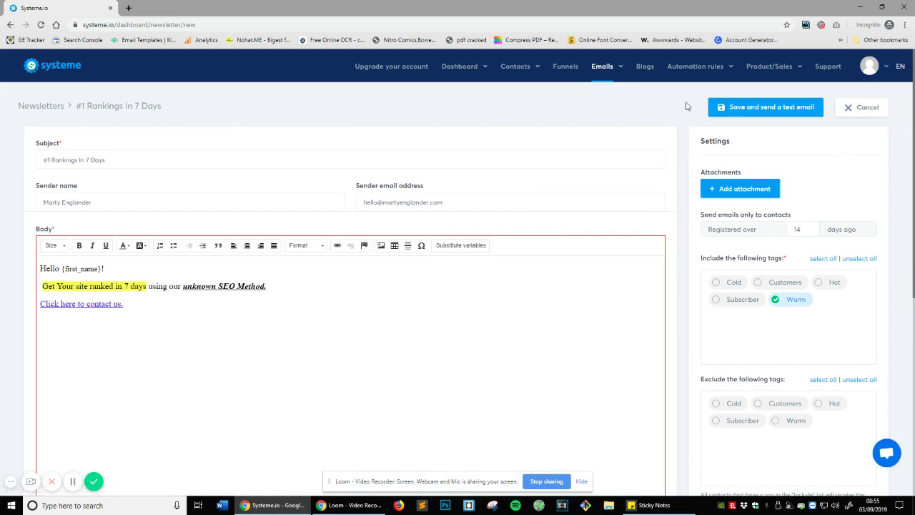
scroll(175, 121, "down", 1)
scroll(186, 119, "down", 4)
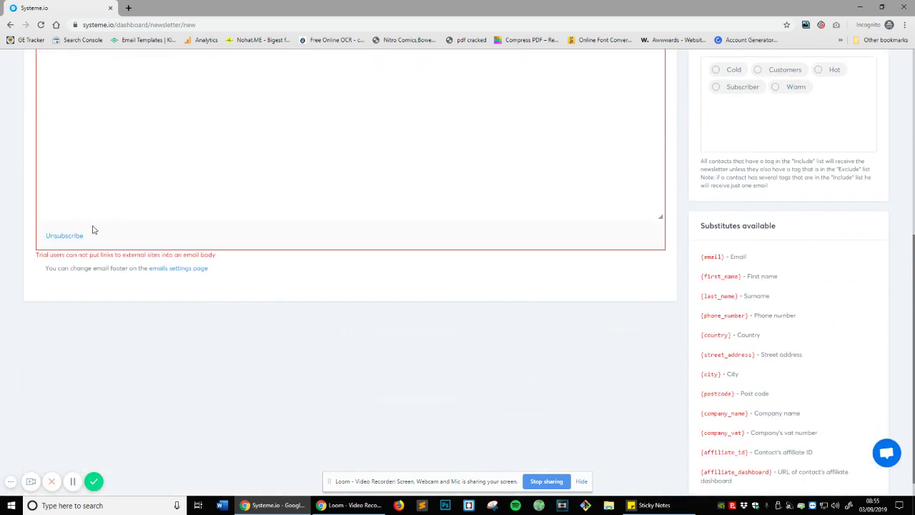
left_click_drag(56, 255, 151, 259)
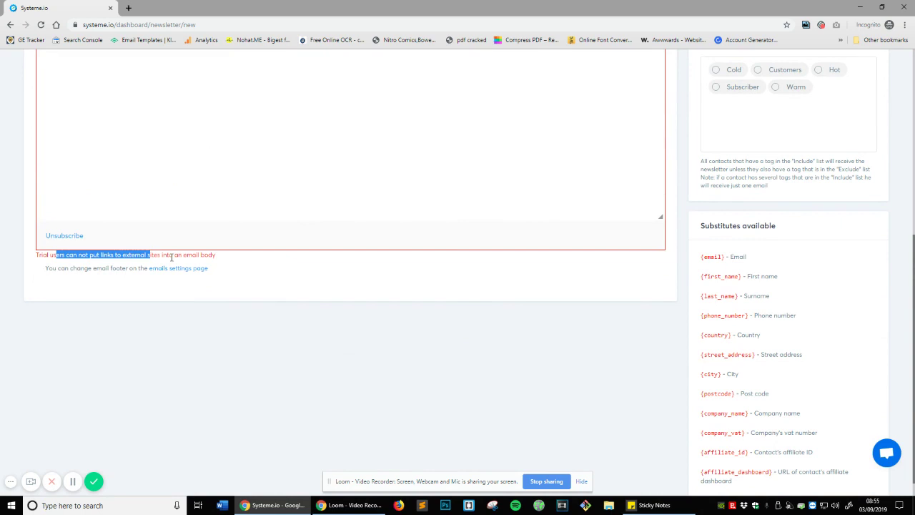
scroll(204, 254, "up", 3)
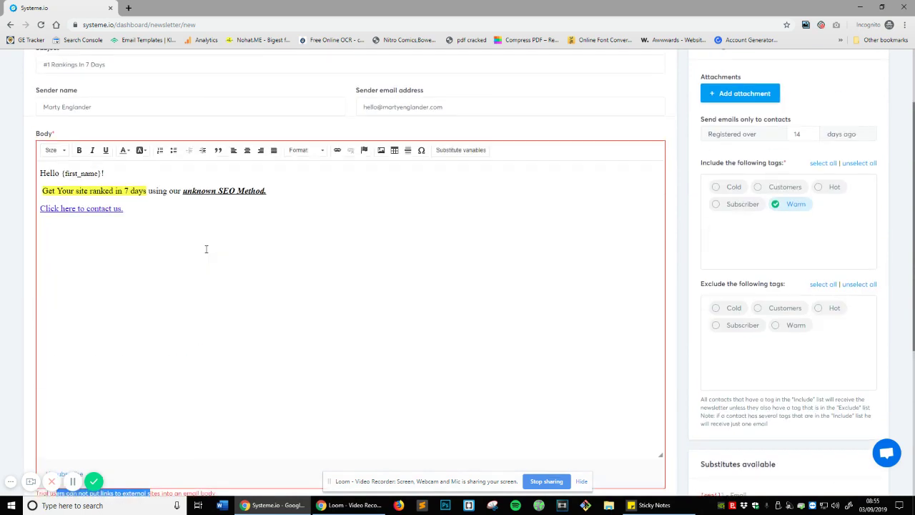
scroll(206, 249, "up", 1)
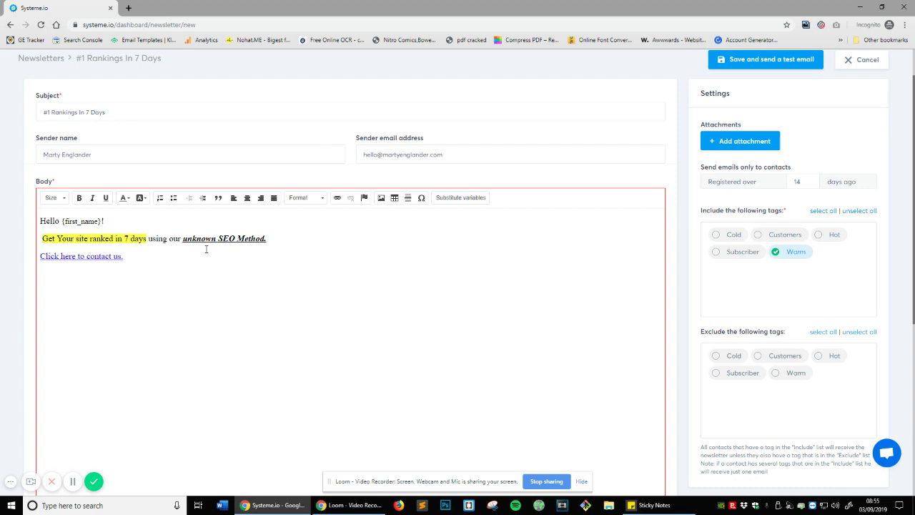
- Select the 'Click here to contact us.' line and save the newsletter again
left_click(144, 248)
triple_click(128, 250)
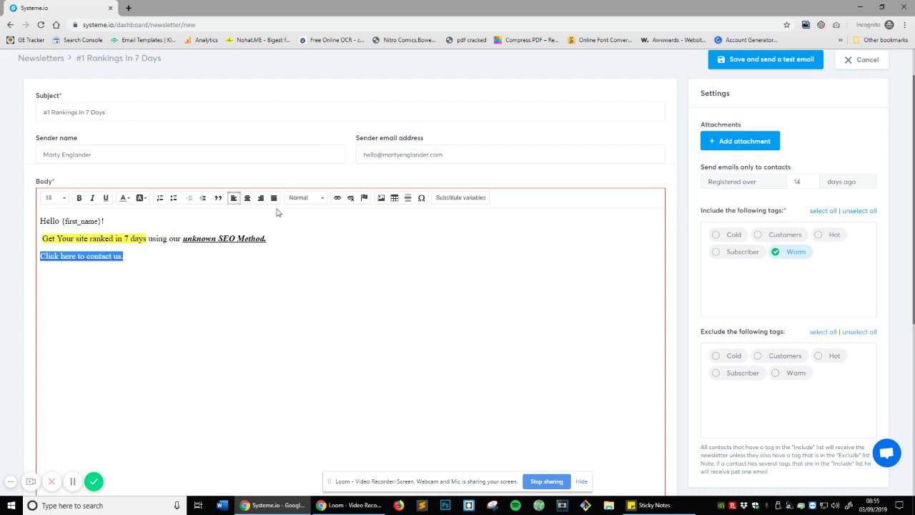
scroll(724, 279, "down", 4)
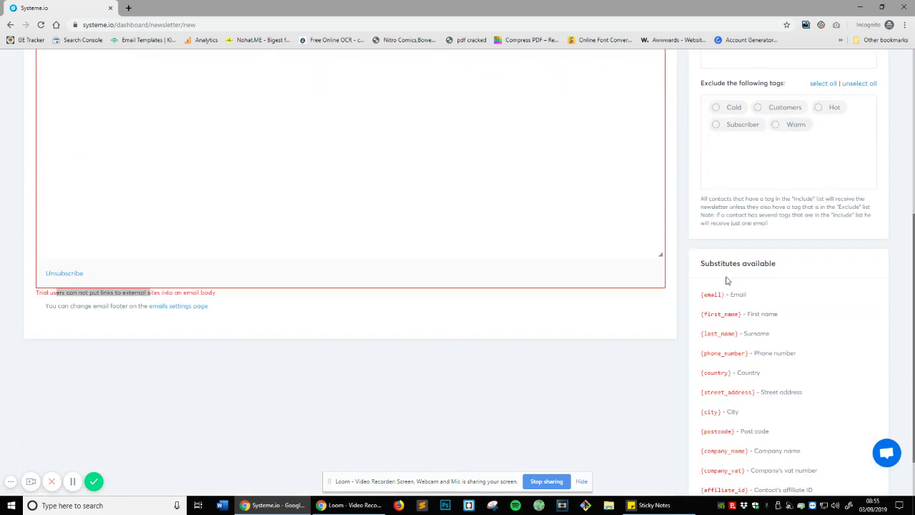
scroll(395, 306, "up", 4)
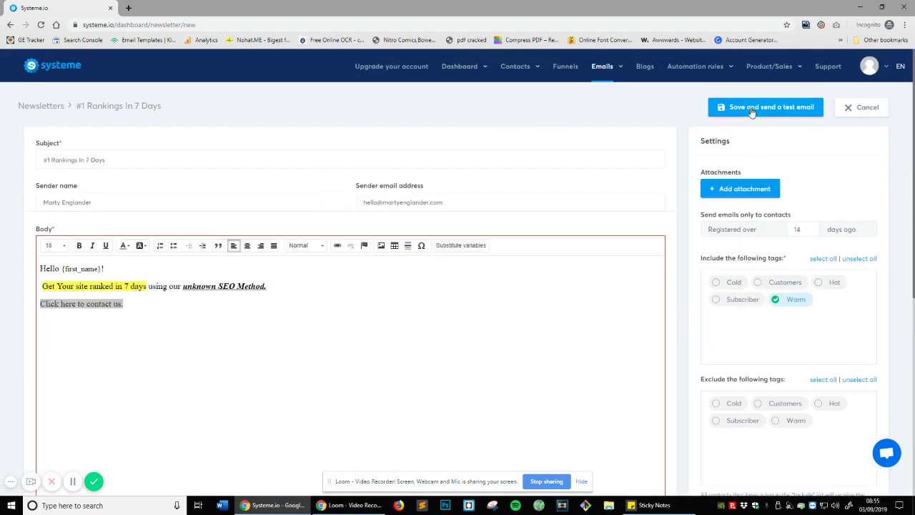
left_click(750, 111)
scroll(572, 349, "down", 5)
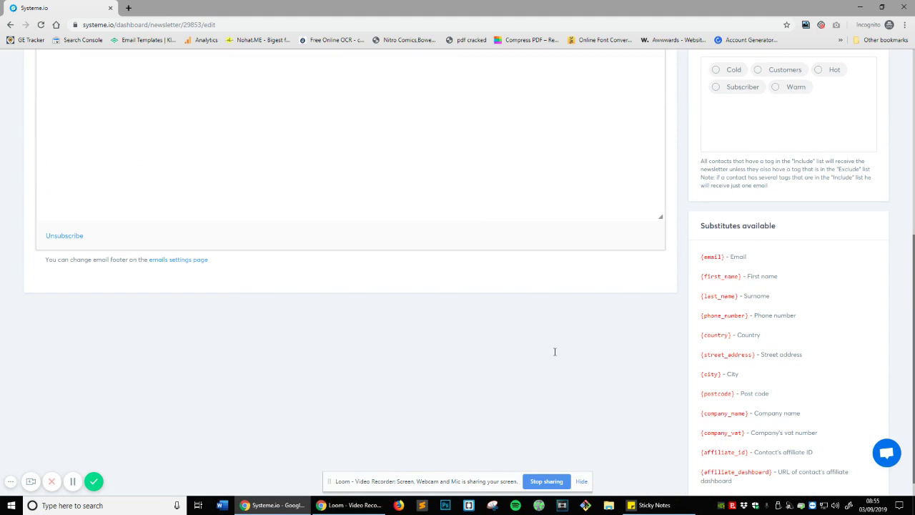
scroll(556, 355, "up", 5)
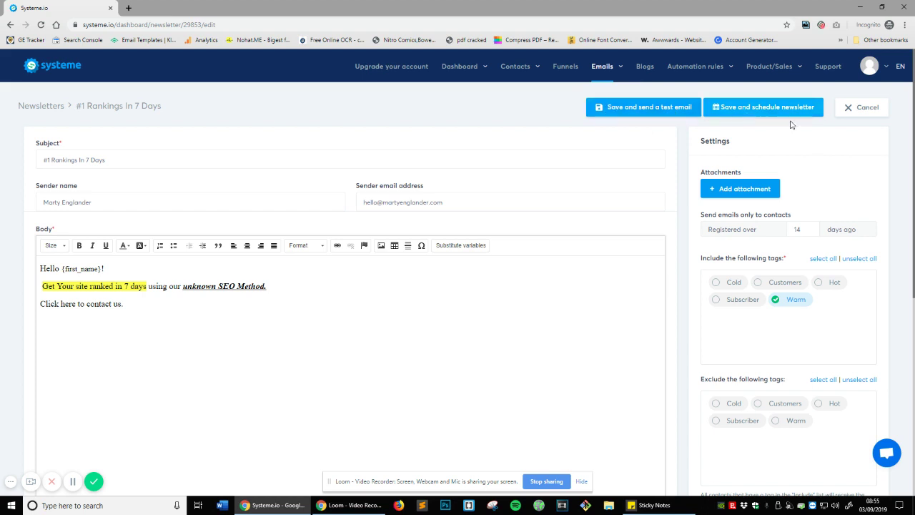
- Save for scheduling, check the Send at date picker, then cancel back to the Newsletters list
left_click(707, 115)
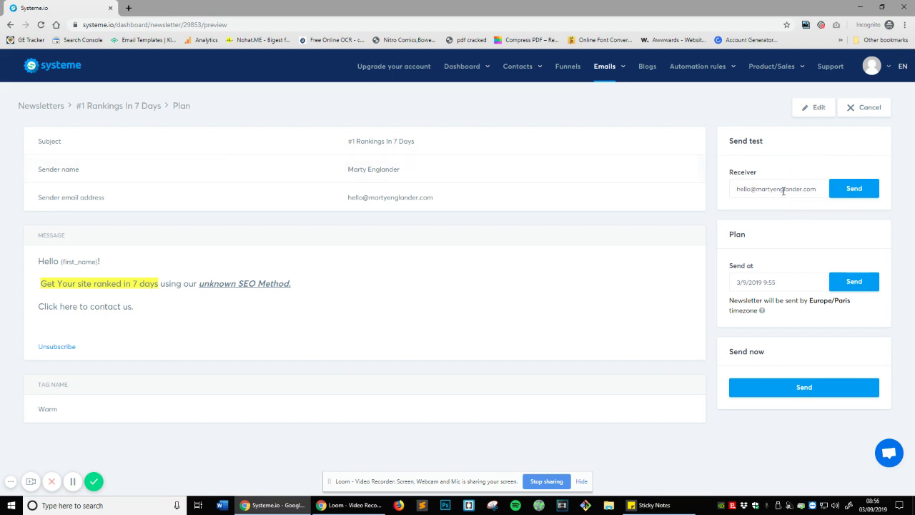
right_click(747, 239)
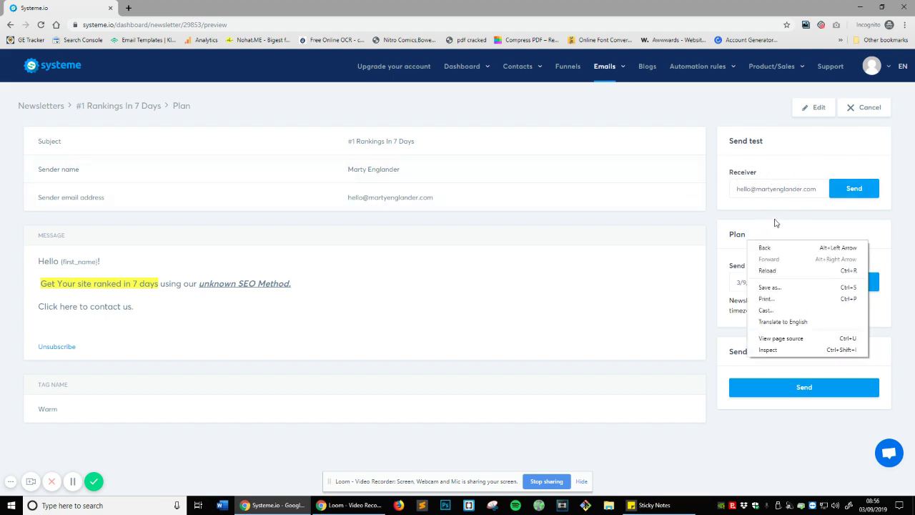
left_click(887, 212)
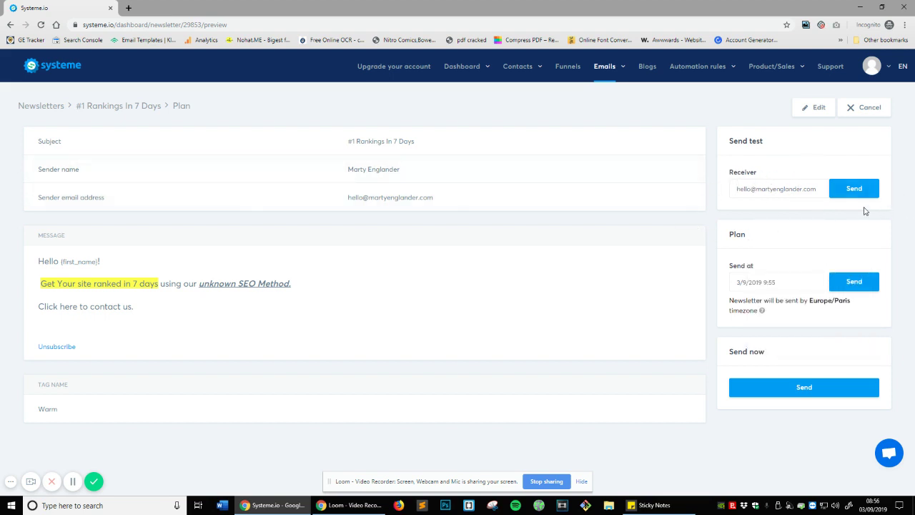
left_click(760, 281)
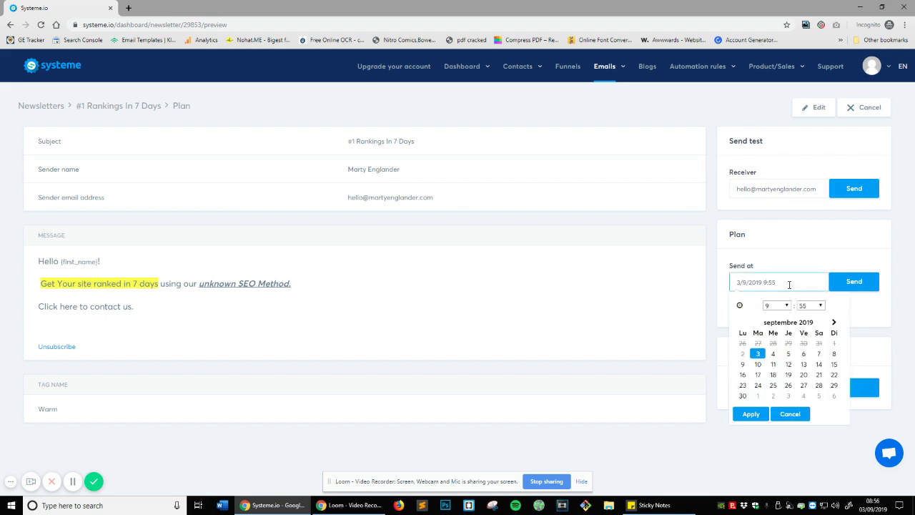
left_click(827, 259)
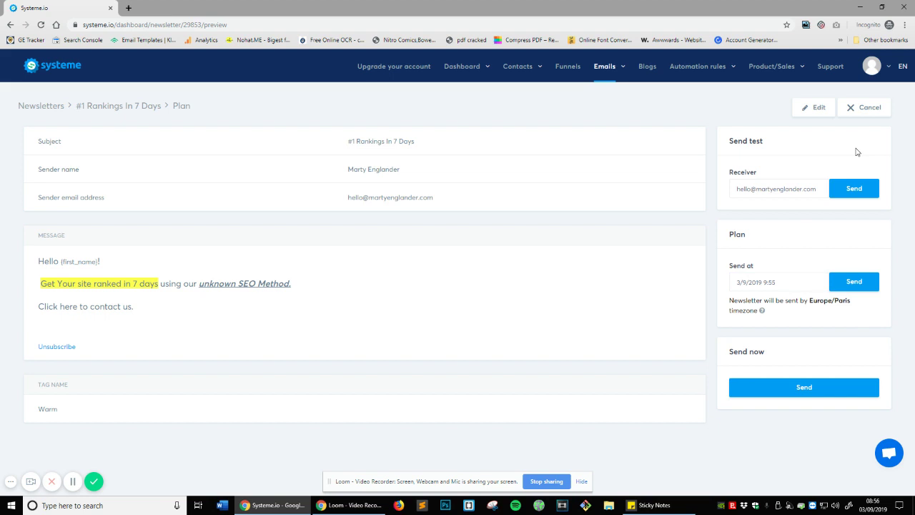
left_click(870, 113)
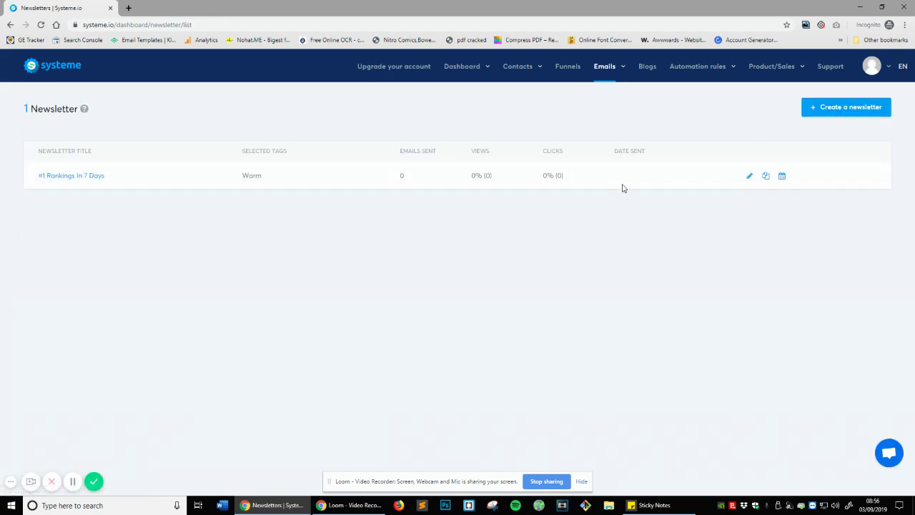
- Edit '#1 Rankings In 7 Days' from the list and use Save and send a test email
mouse_move(574, 101)
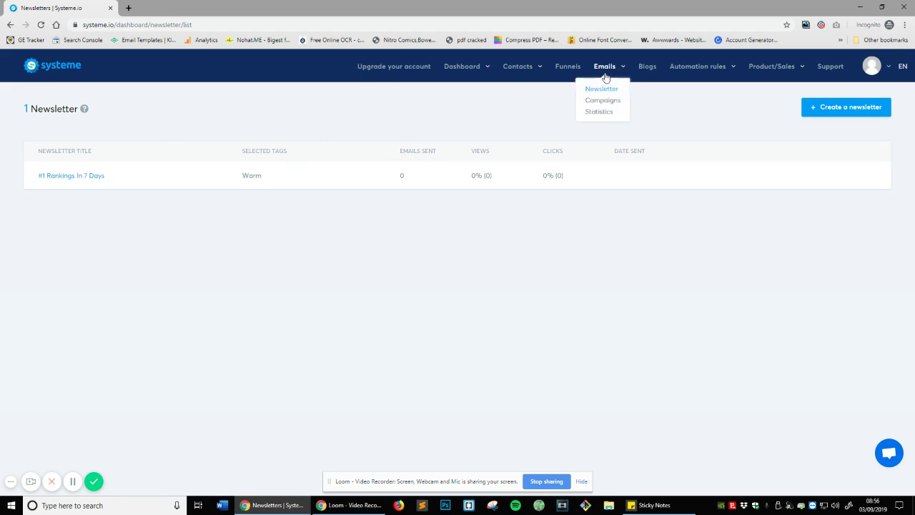
mouse_move(226, 178)
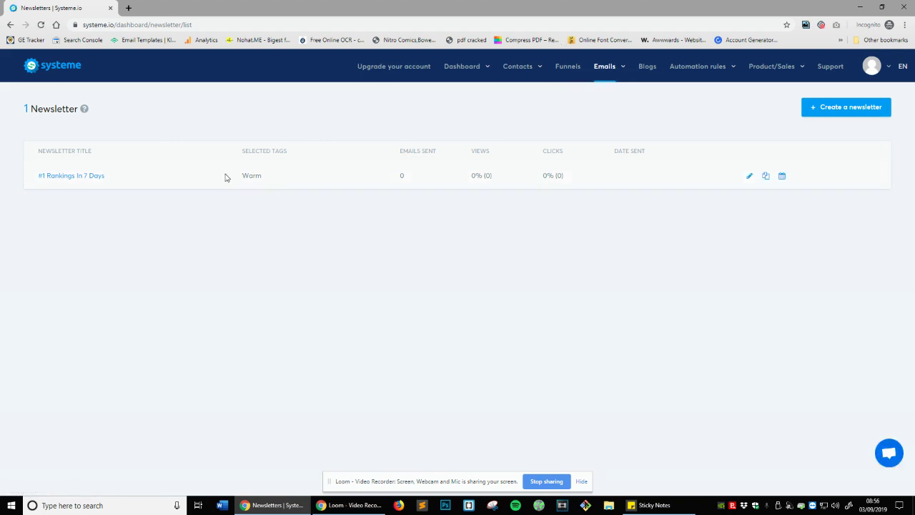
left_click(749, 177)
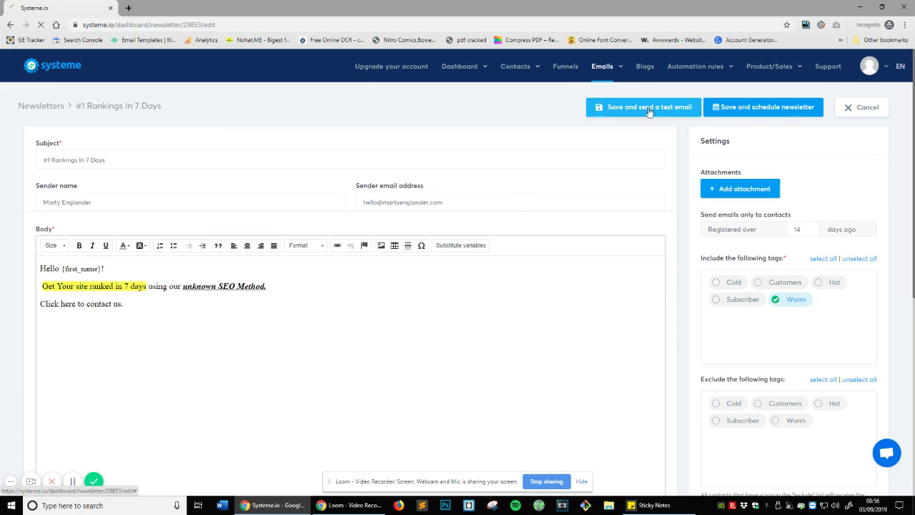
left_click(649, 108)
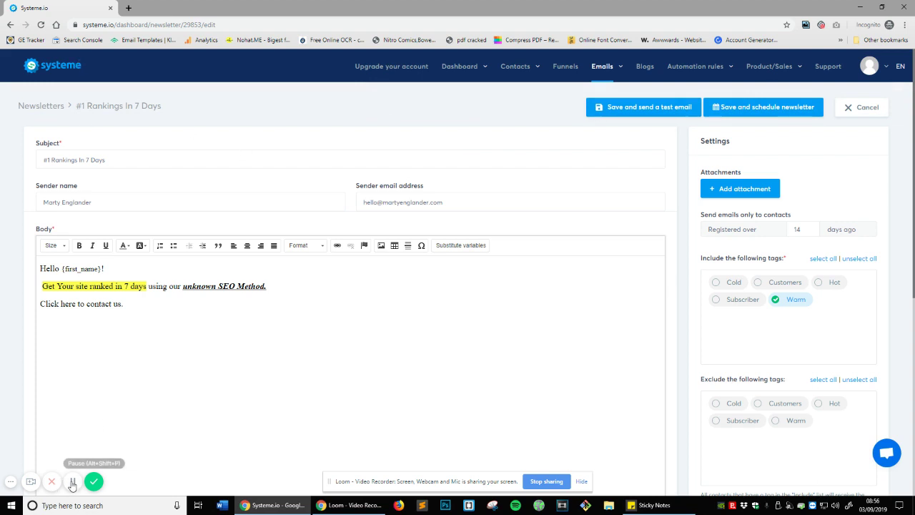
left_click(72, 482)
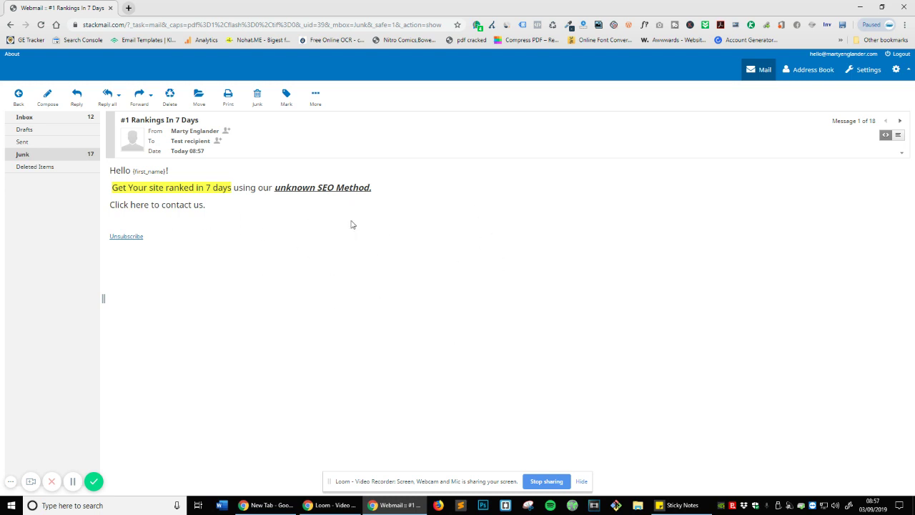
left_click_drag(132, 172, 168, 171)
left_click(153, 172)
left_click_drag(131, 170, 165, 170)
left_click(473, 241)
left_click_drag(127, 187, 391, 193)
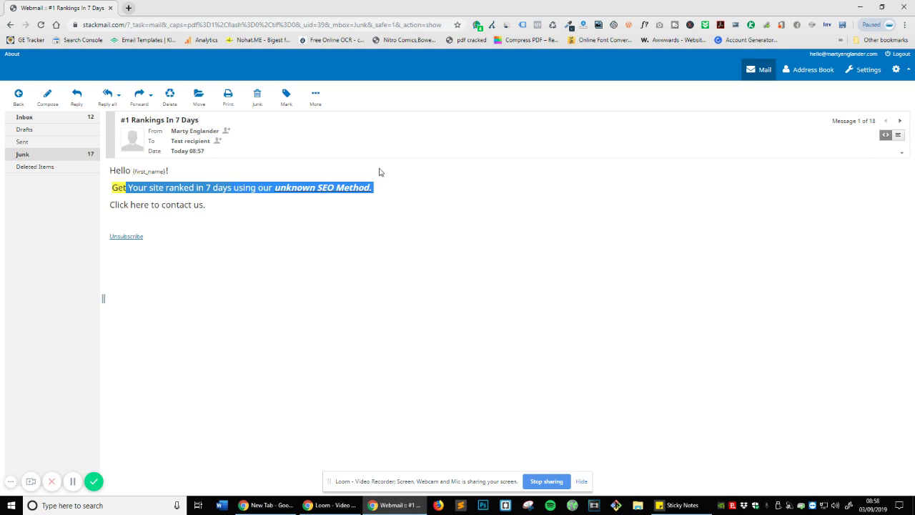
left_click(355, 211)
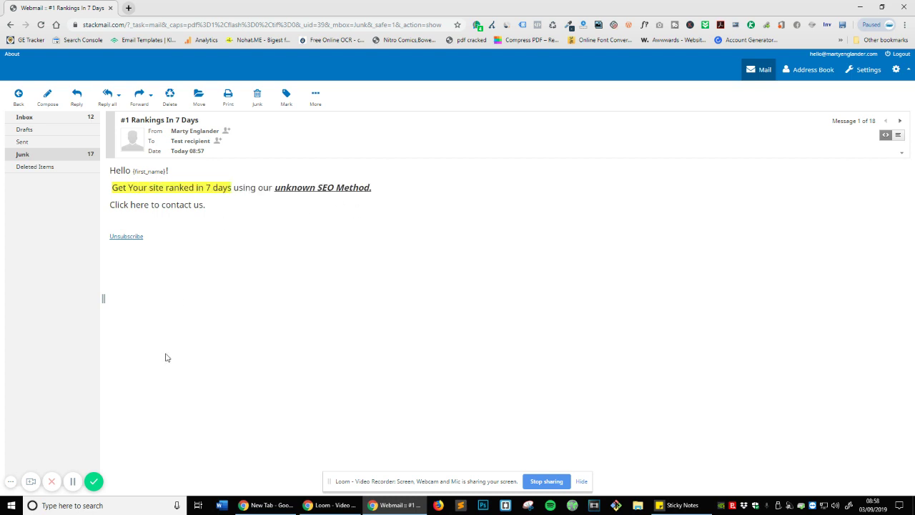
- Scroll to the editor footer and follow the 'emails settings page' link
left_click(72, 481)
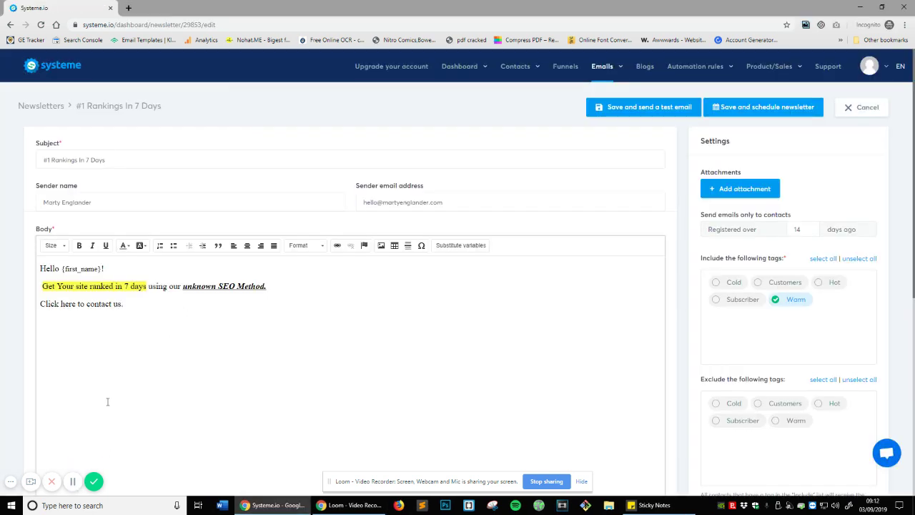
scroll(217, 355, "down", 2)
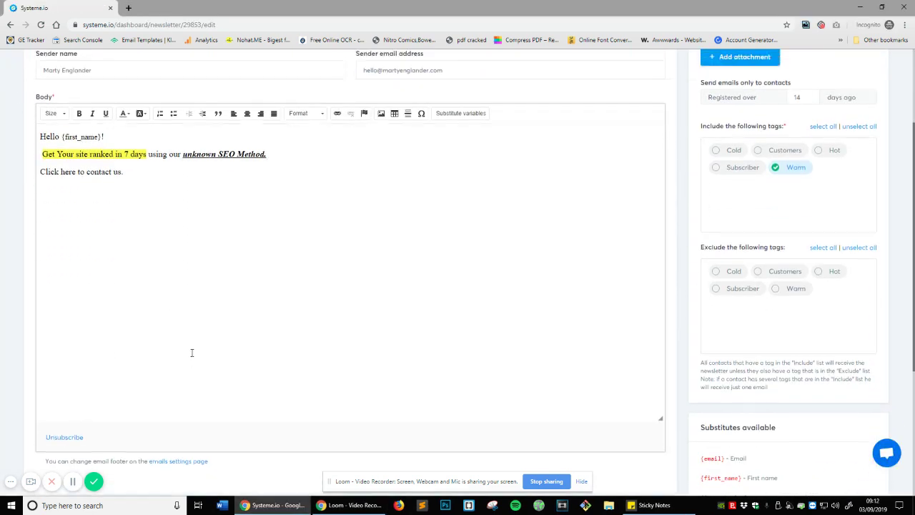
scroll(529, 223, "up", 1)
scroll(479, 274, "down", 3)
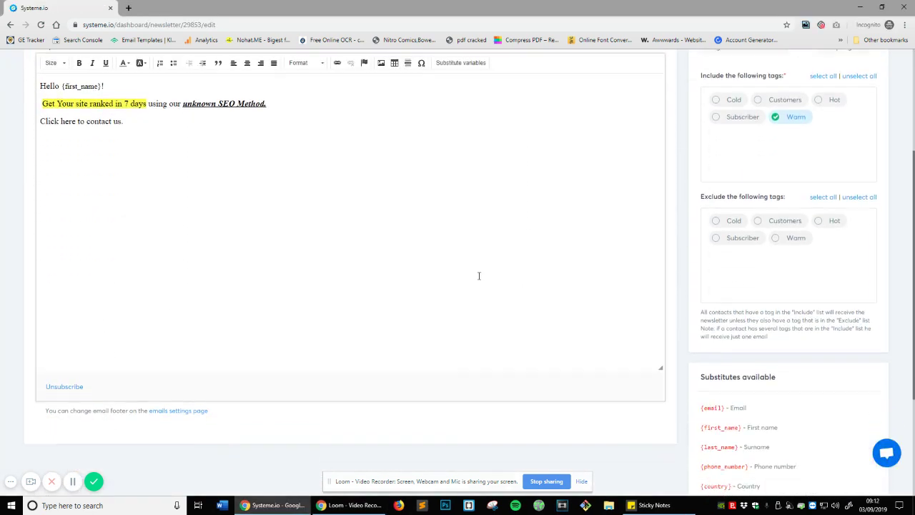
left_click(184, 404)
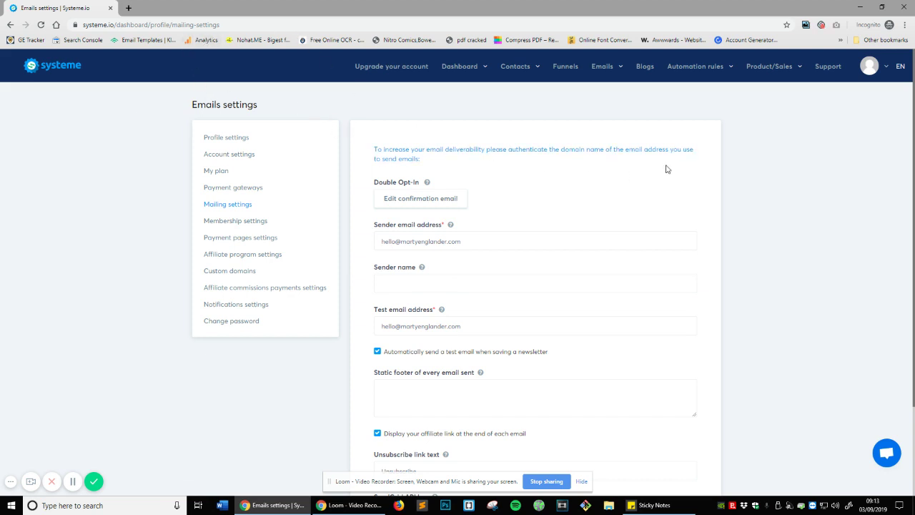
scroll(584, 243, "down", 1)
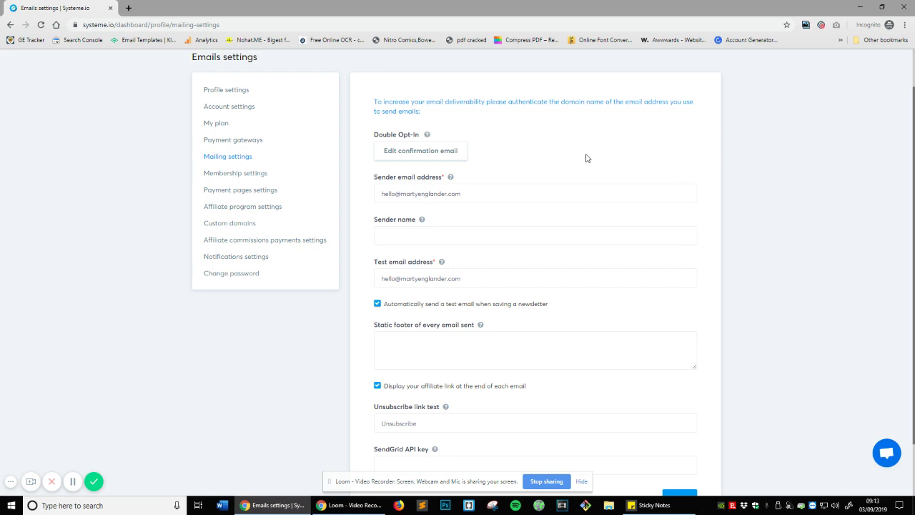
left_click_drag(401, 277, 463, 280)
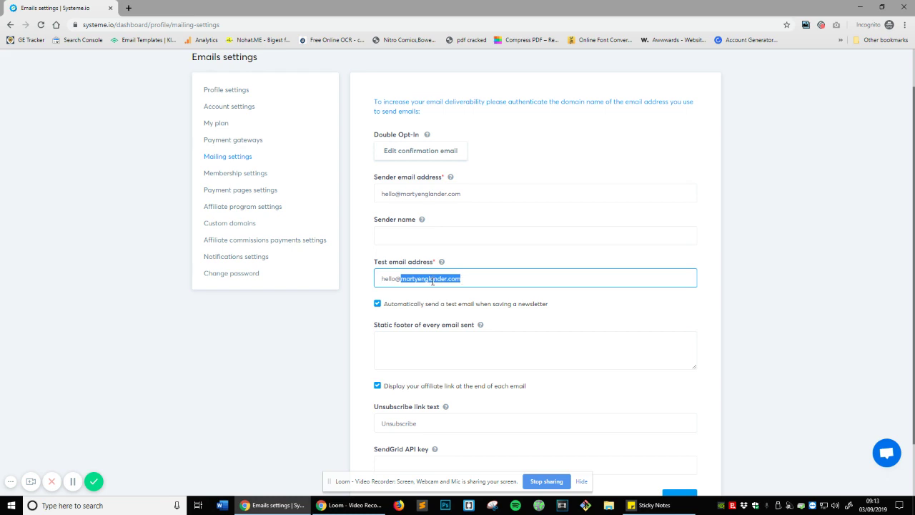
left_click(404, 280)
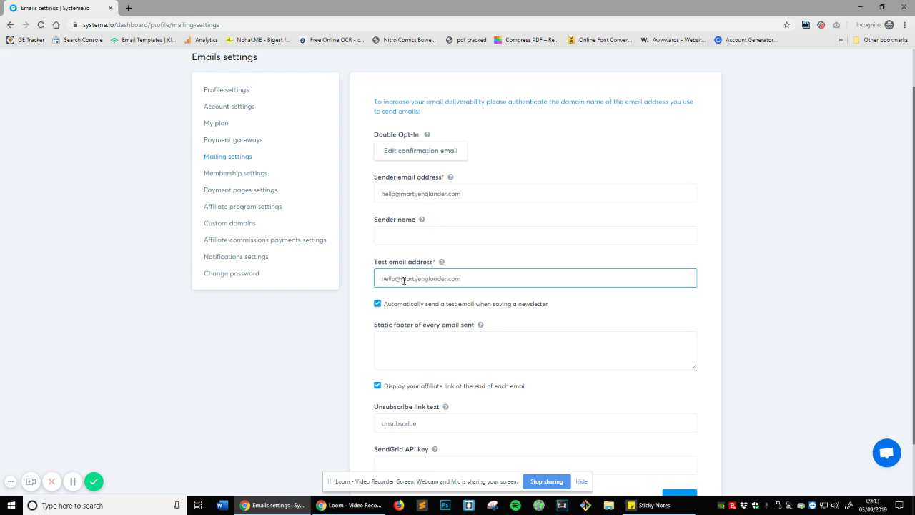
left_click_drag(404, 280, 492, 281)
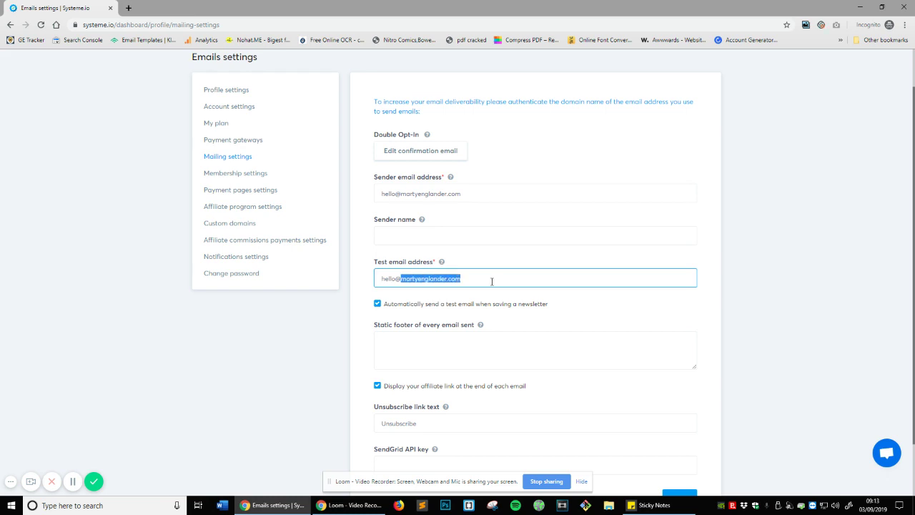
left_click(402, 282)
left_click_drag(381, 278, 401, 279)
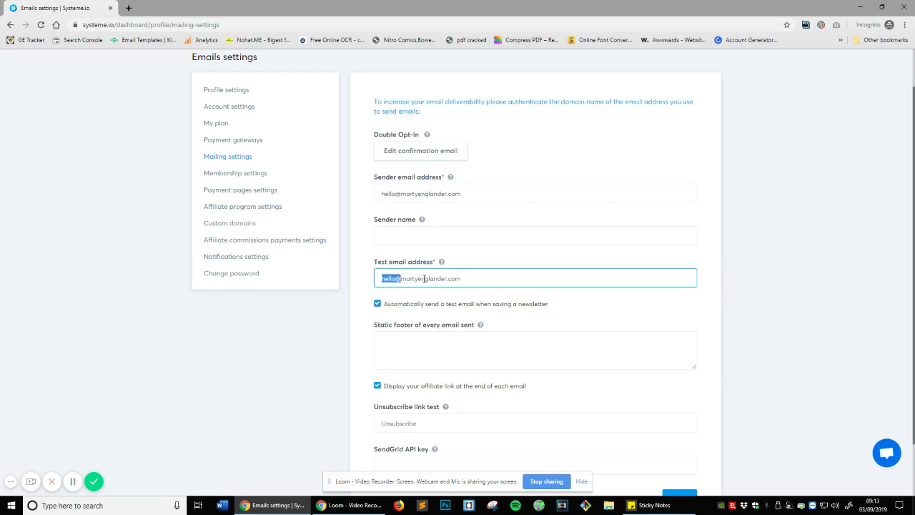
triple_click(426, 278)
left_click_drag(459, 278, 401, 278)
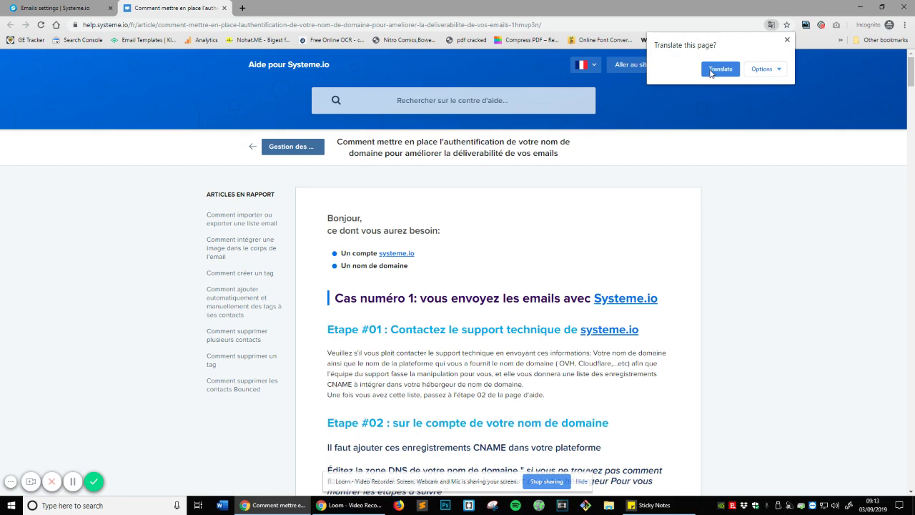
- Translate the French domain authentication article into English and read down to the Step # 02 heading
left_click(712, 72)
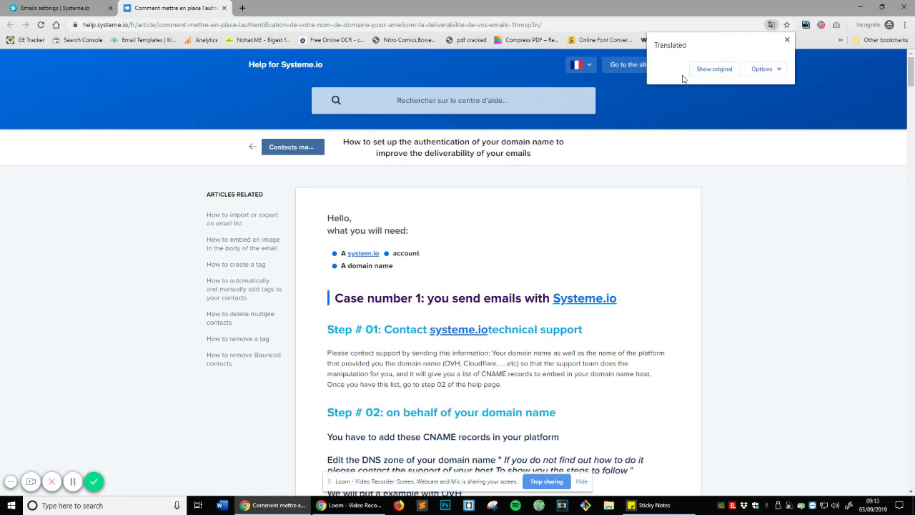
left_click(740, 155)
scroll(424, 180, "down", 3)
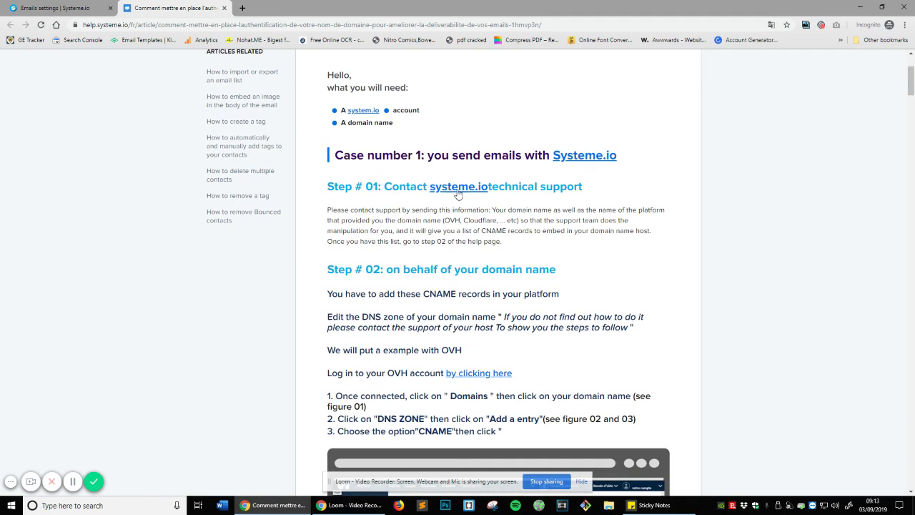
scroll(443, 186, "down", 2)
scroll(556, 139, "down", 2)
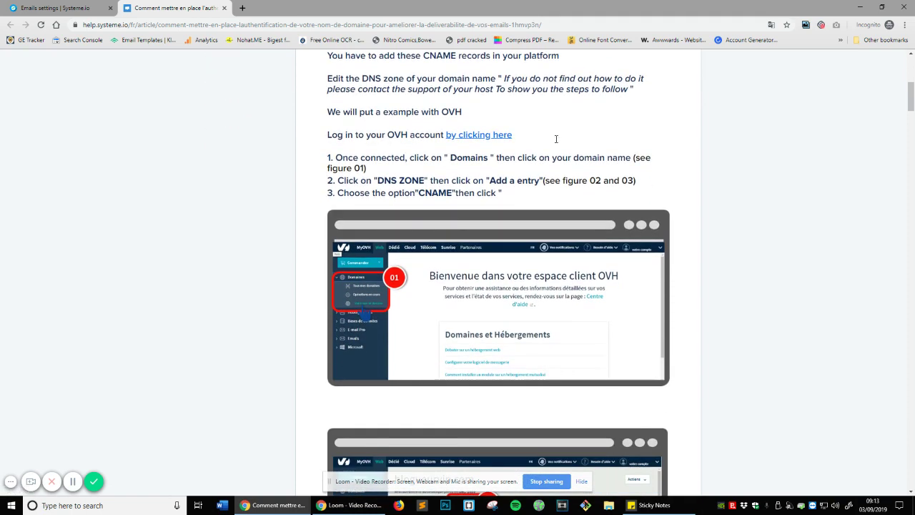
scroll(556, 139, "down", 2)
scroll(498, 243, "up", 5)
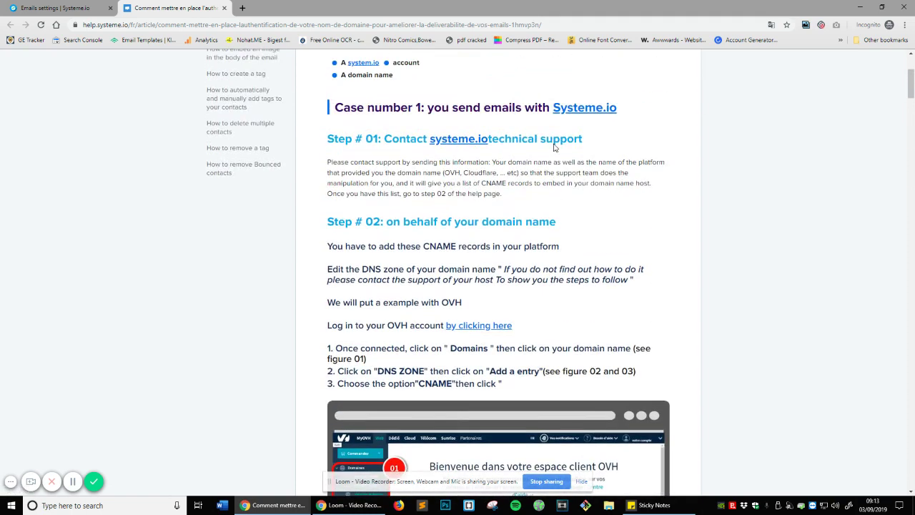
scroll(498, 243, "up", 2)
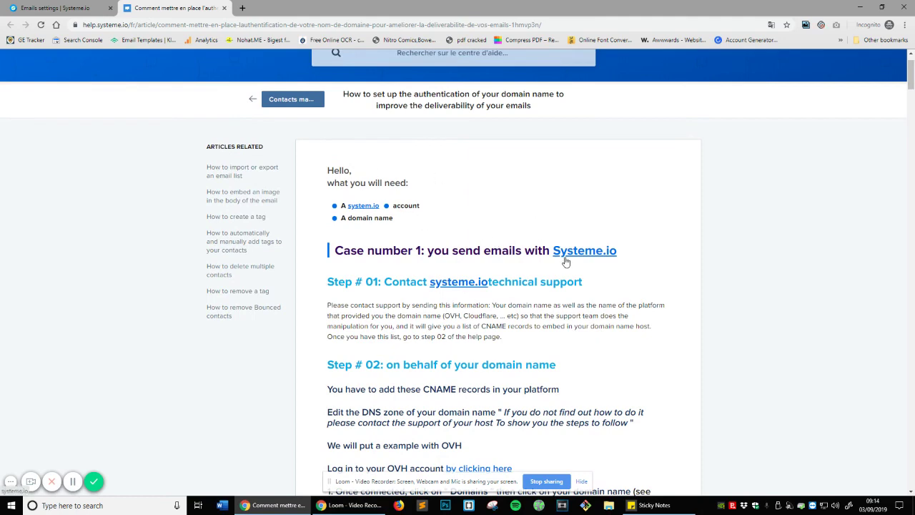
scroll(565, 260, "down", 1)
scroll(565, 260, "down", 2)
left_click_drag(367, 108, 510, 107)
left_click(525, 109)
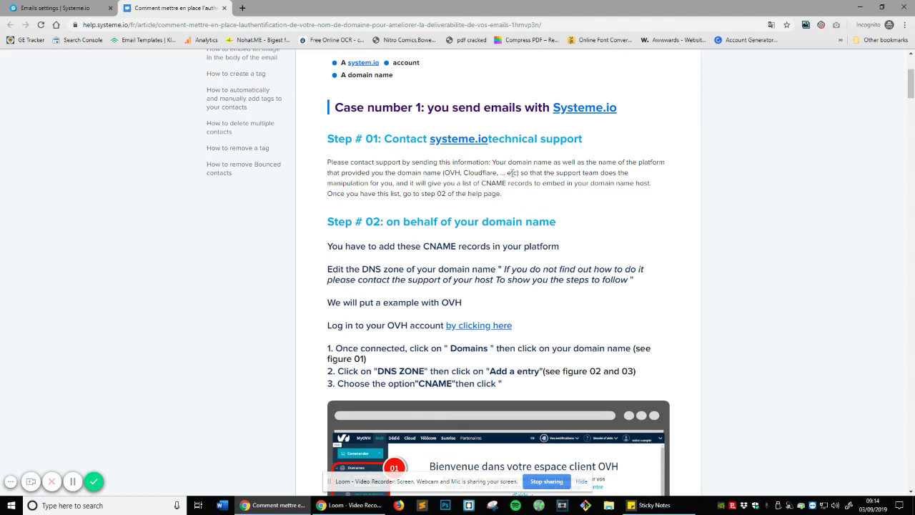
scroll(513, 172, "down", 2)
double_click(454, 170)
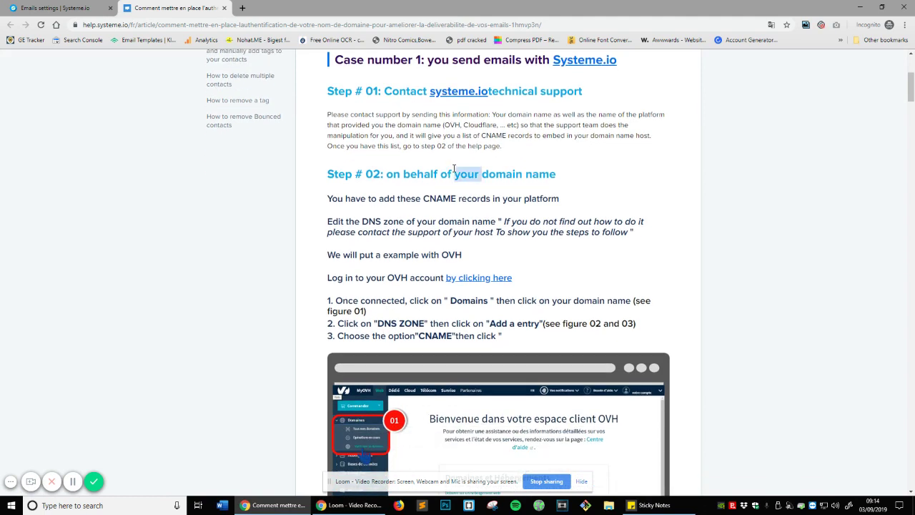
triple_click(454, 170)
scroll(453, 170, "down", 1)
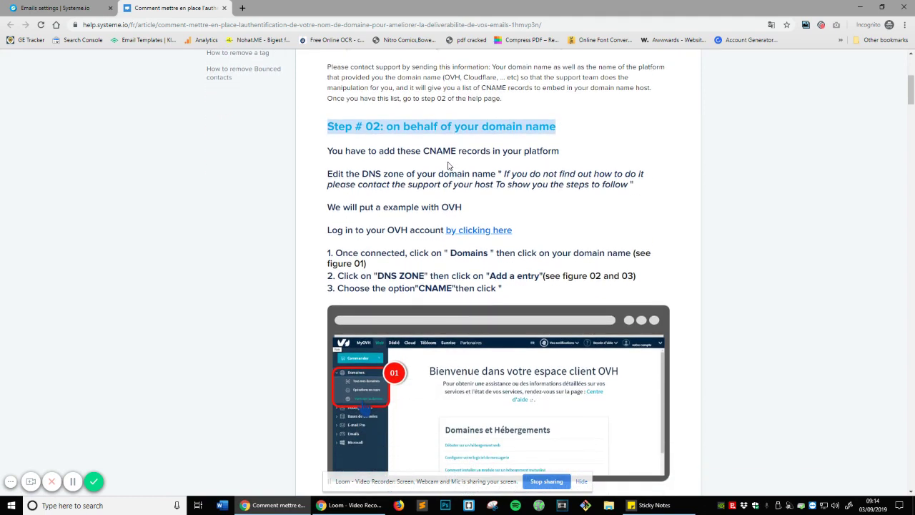
- Read the rest of the CNAME article, then switch the help center language to English
scroll(443, 169, "up", 2)
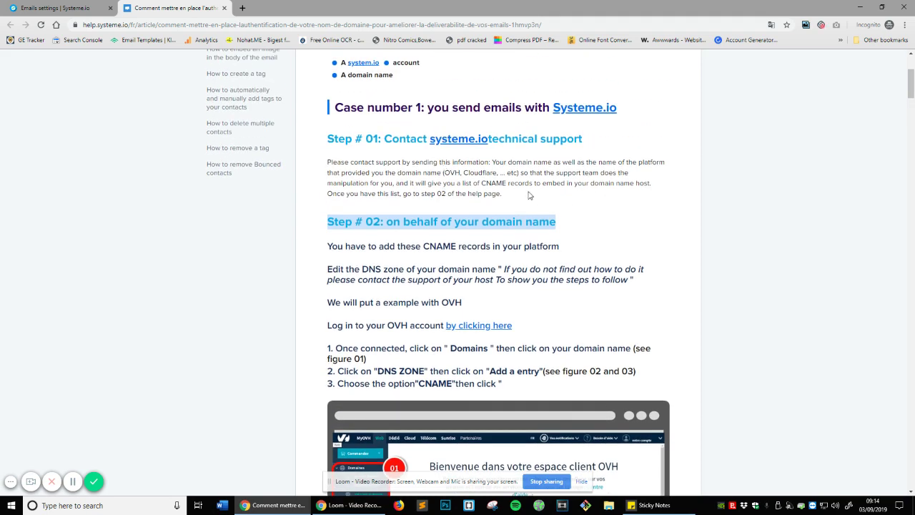
scroll(532, 196, "down", 8)
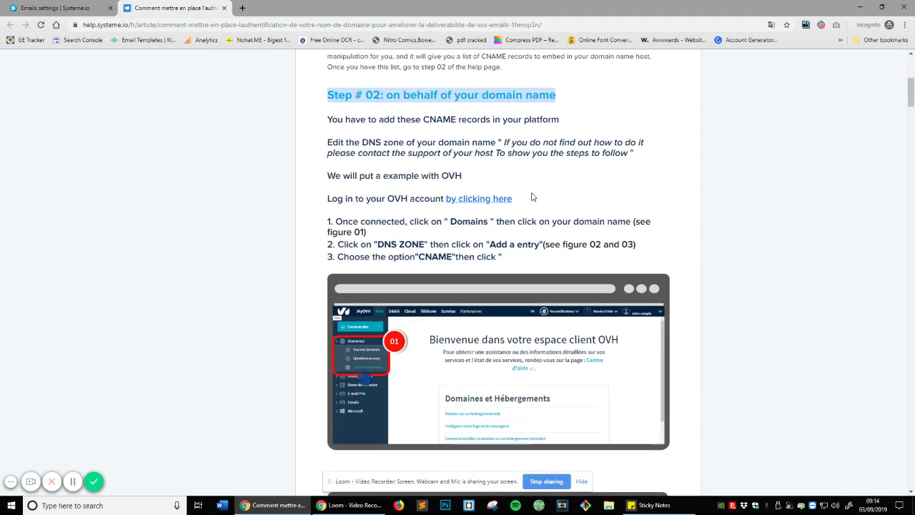
scroll(516, 193, "down", 2)
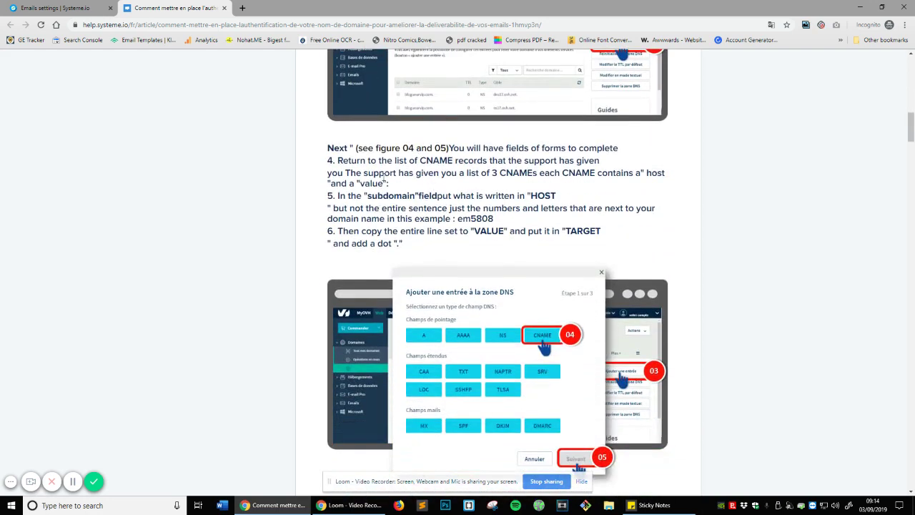
scroll(404, 186, "down", 5)
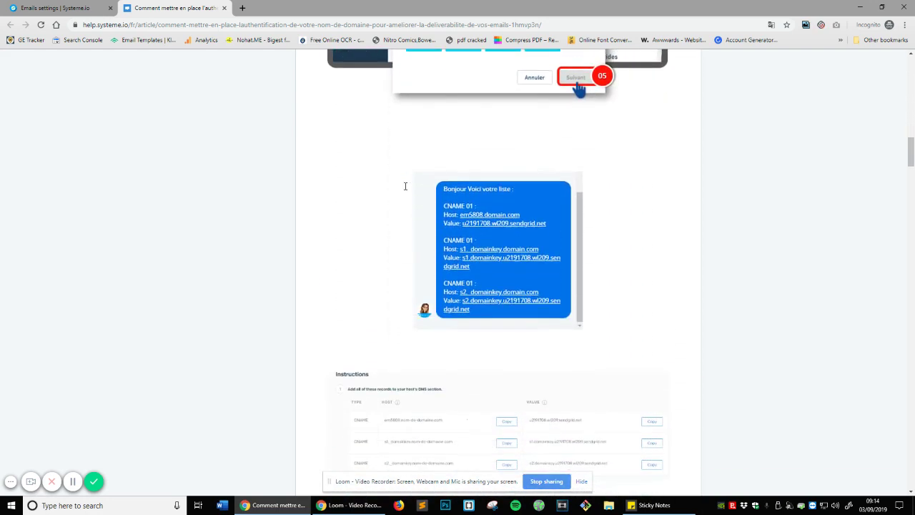
scroll(405, 186, "down", 3)
scroll(539, 176, "down", 3)
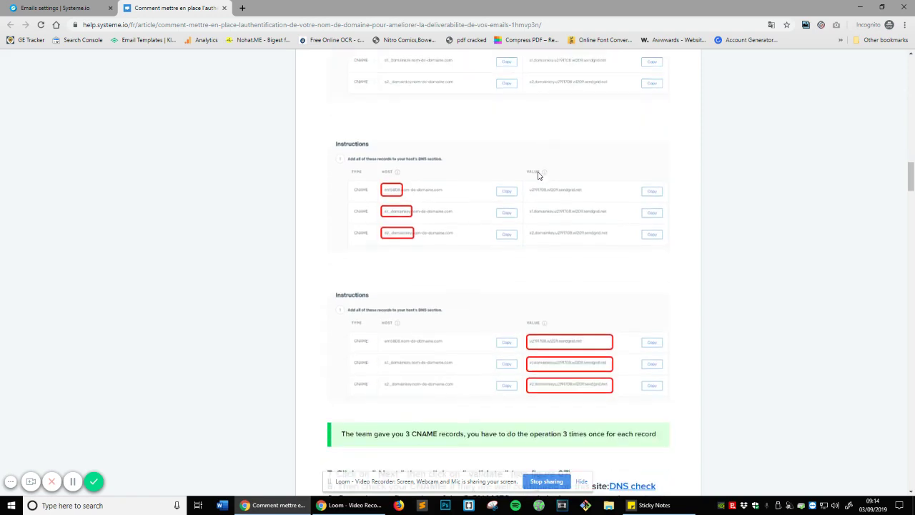
scroll(539, 175, "down", 3)
scroll(539, 176, "down", 2)
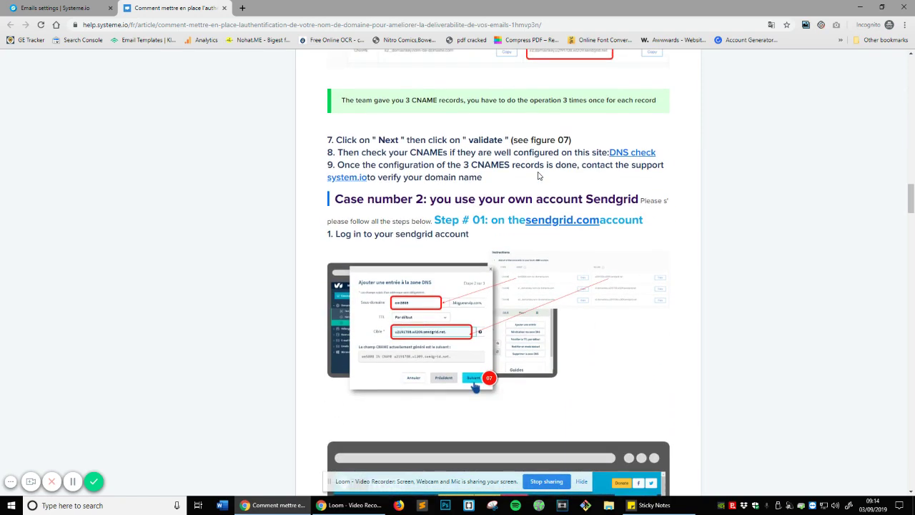
scroll(539, 176, "down", 1)
scroll(539, 176, "down", 1)
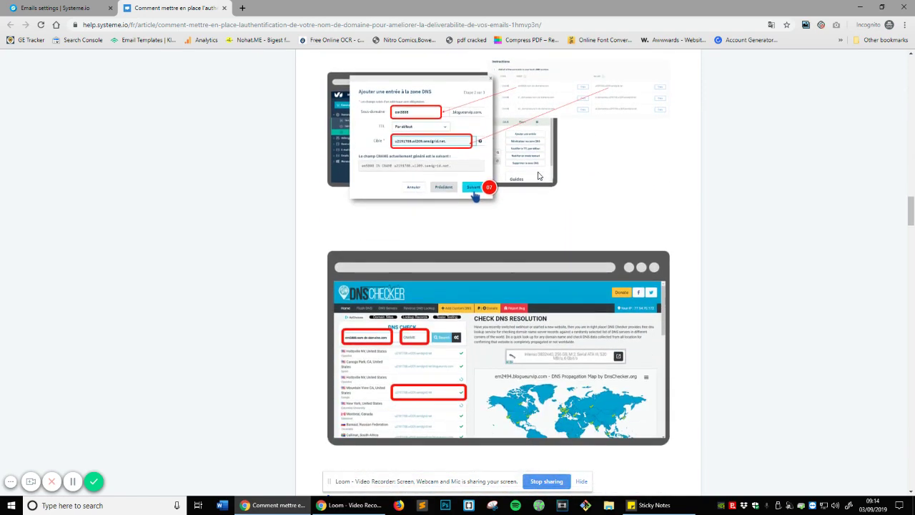
scroll(531, 233, "up", 3)
scroll(531, 232, "up", 5)
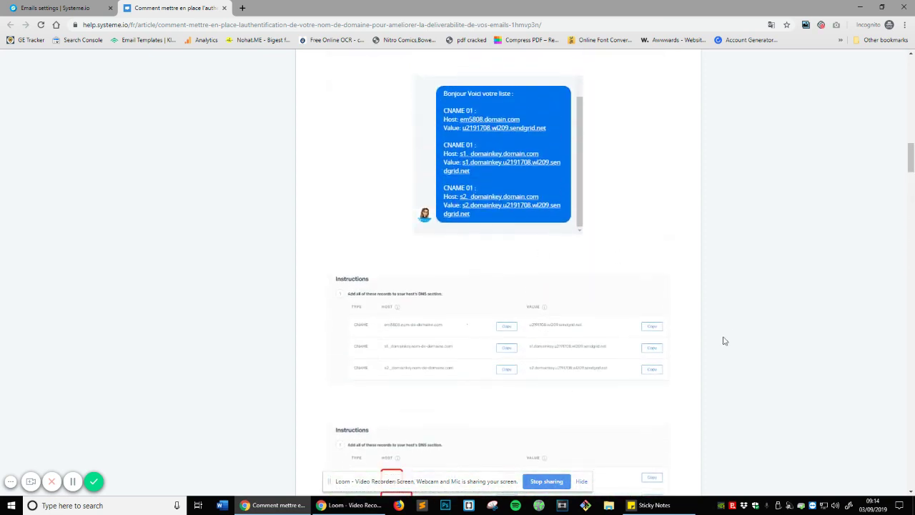
scroll(700, 236, "up", 3)
scroll(500, 261, "up", 15)
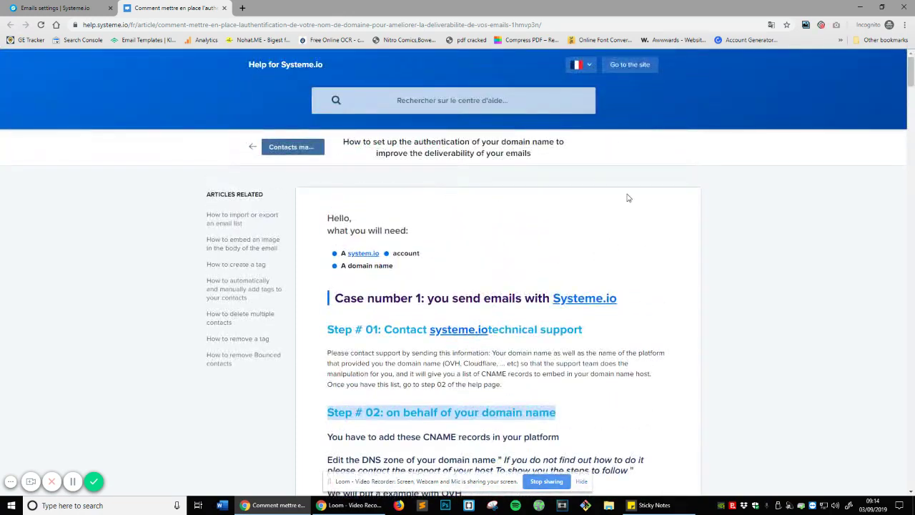
left_click(579, 65)
left_click(575, 85)
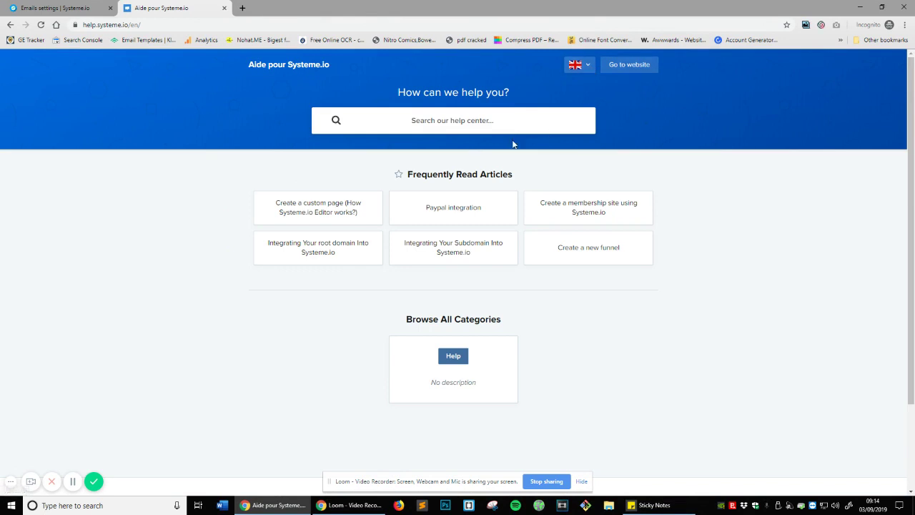
- Close the help tab and enter the sender's full name as the Sender name, fixing a typo
left_click(223, 8)
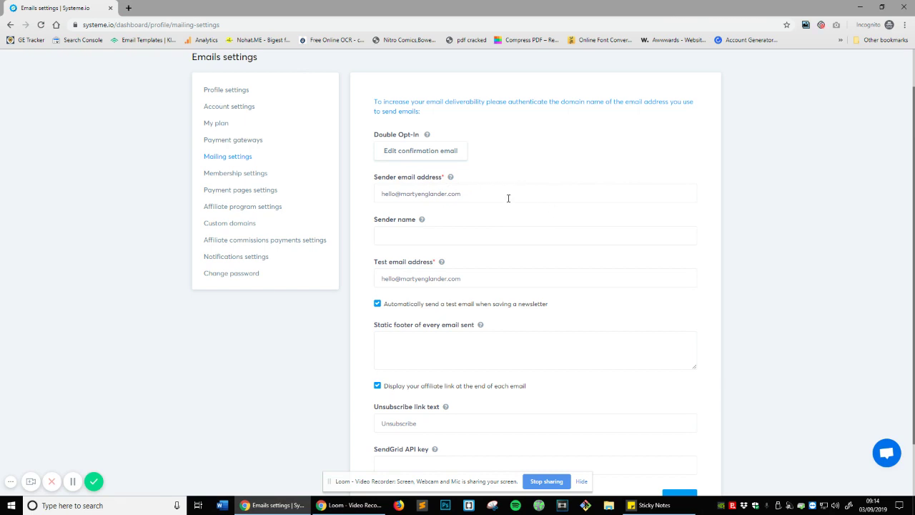
left_click(493, 234)
type("Mzar")
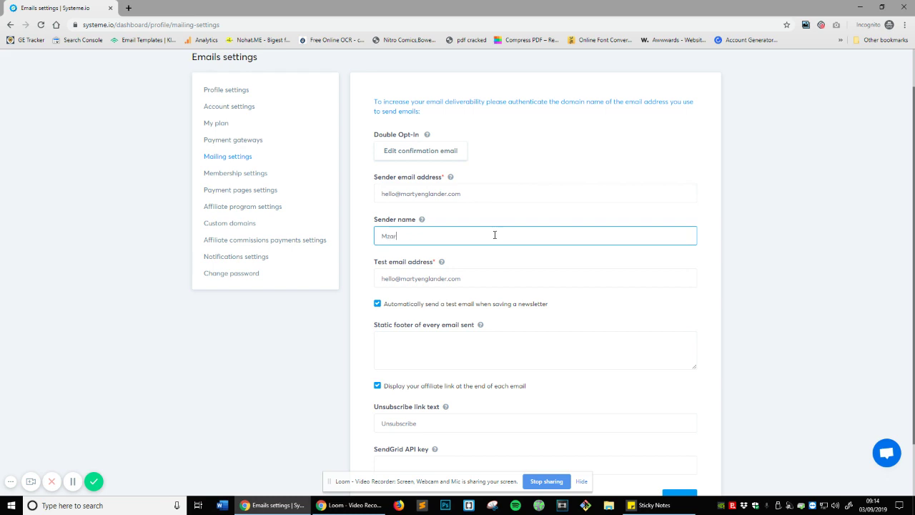
type("ty")
key("ctrl+a")
- Add 'Hello' as the static footer of every email and save the mailing settings
scroll(547, 233, "down", 1)
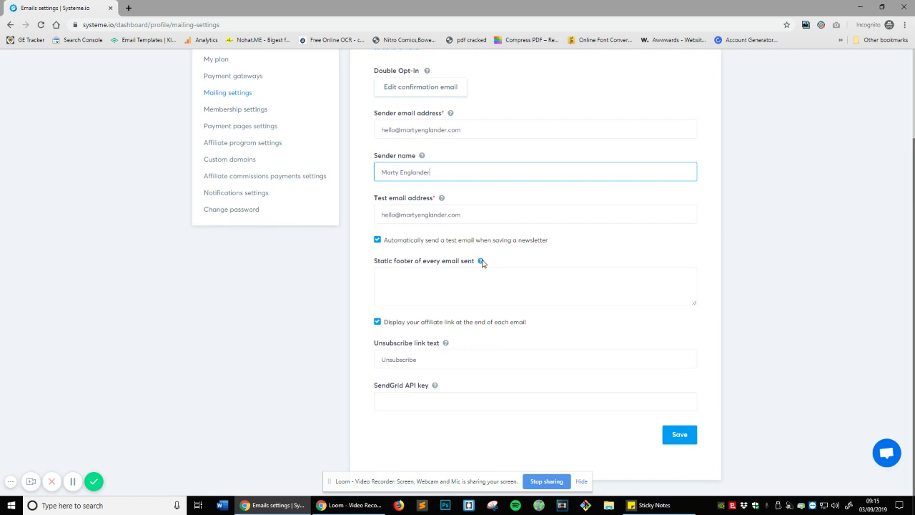
left_click(481, 262)
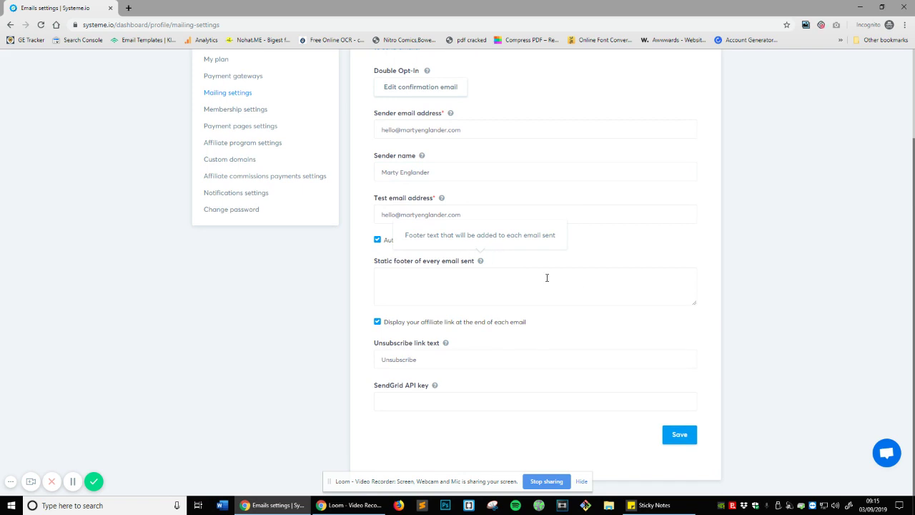
left_click(472, 299)
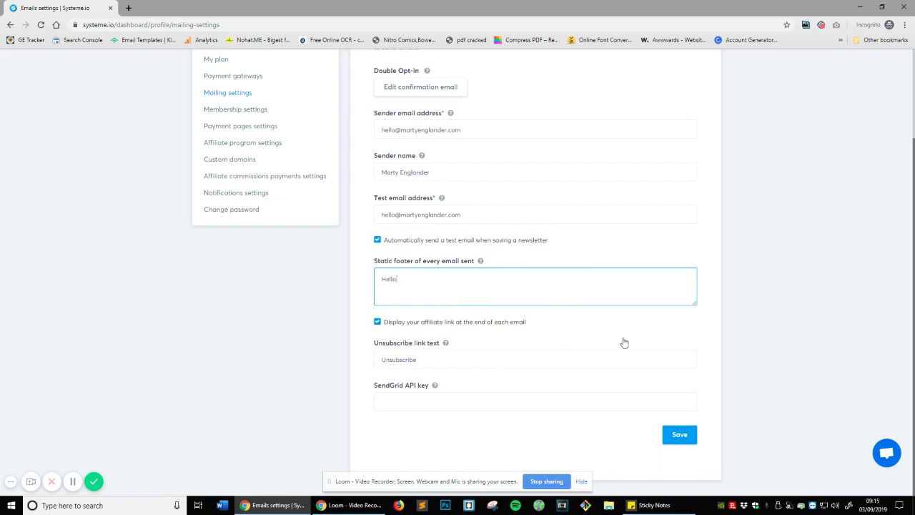
left_click(689, 435)
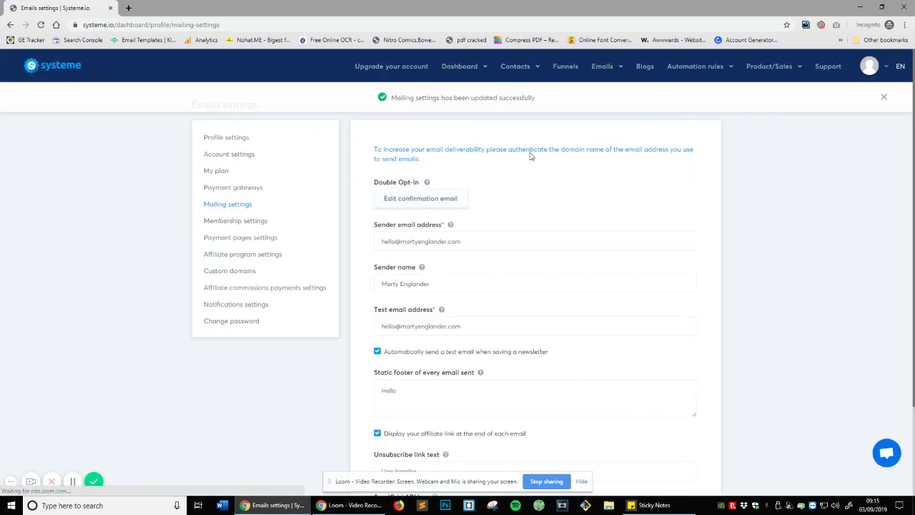
- Look for the Hello footer in a new newsletter and in the #1 Rankings In 7 Days newsletter
mouse_move(608, 72)
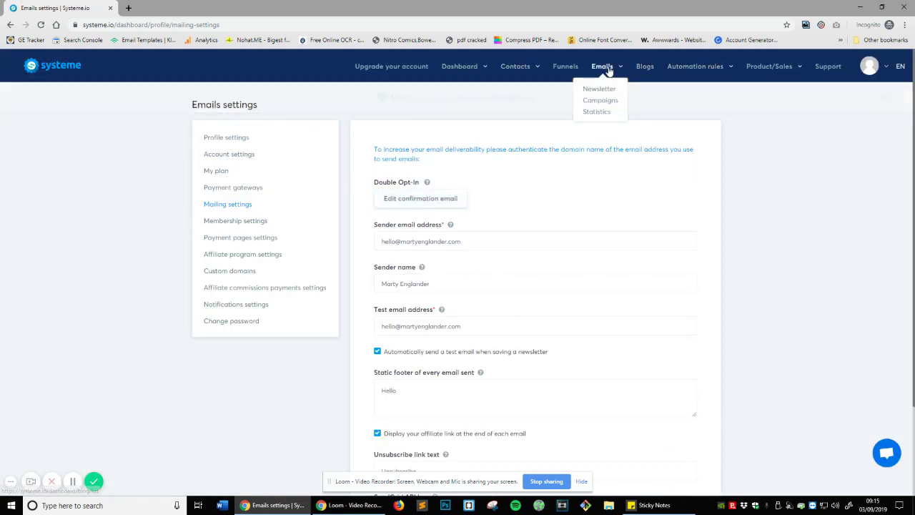
left_click(606, 103)
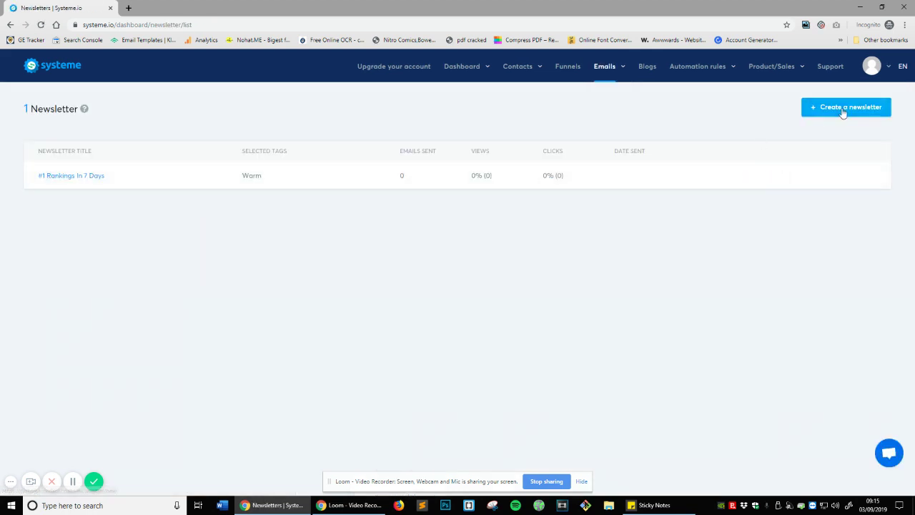
left_click(842, 112)
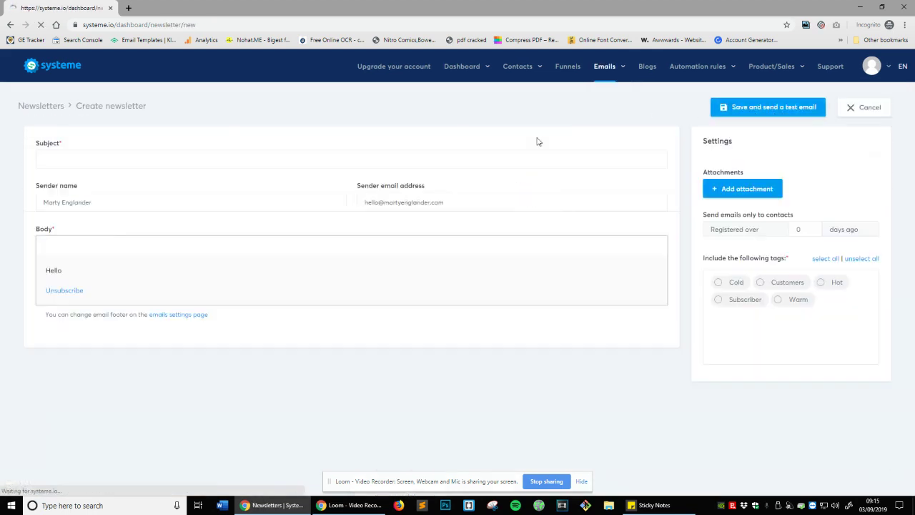
scroll(372, 271, "down", 5)
double_click(53, 235)
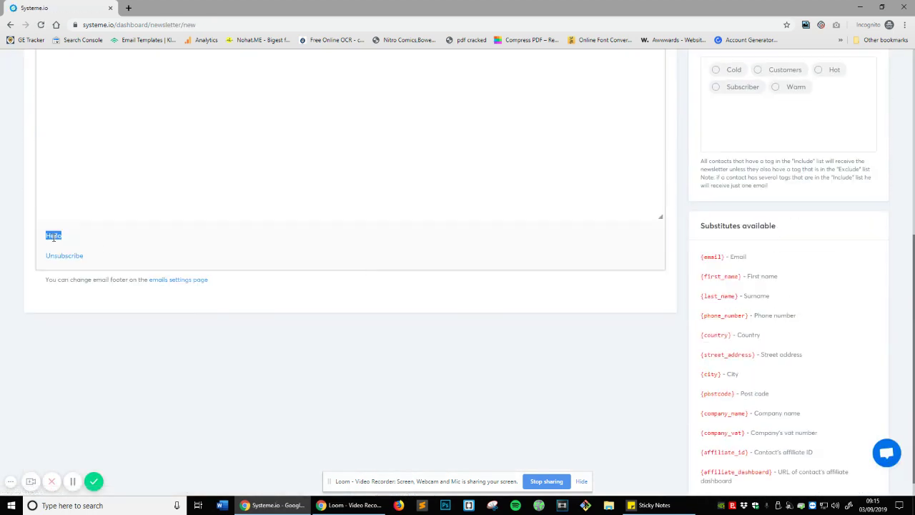
scroll(345, 319, "up", 2)
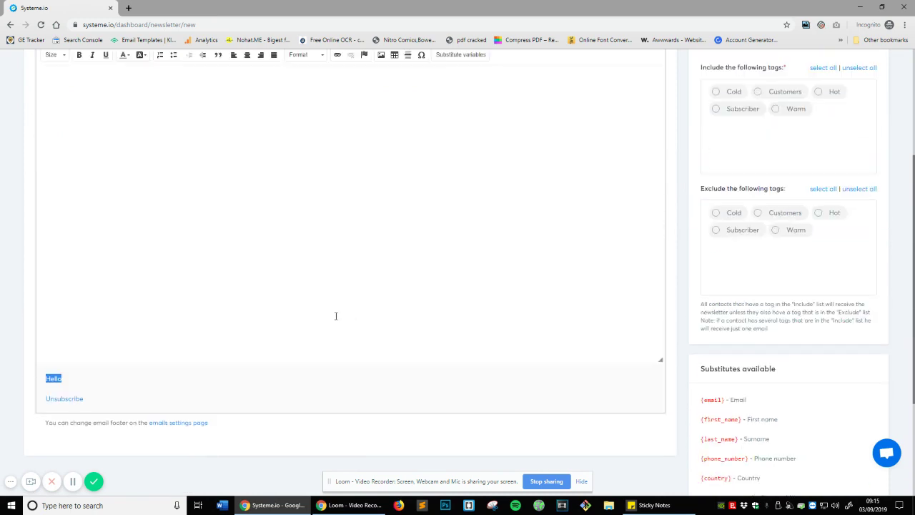
scroll(335, 314, "up", 3)
mouse_move(604, 66)
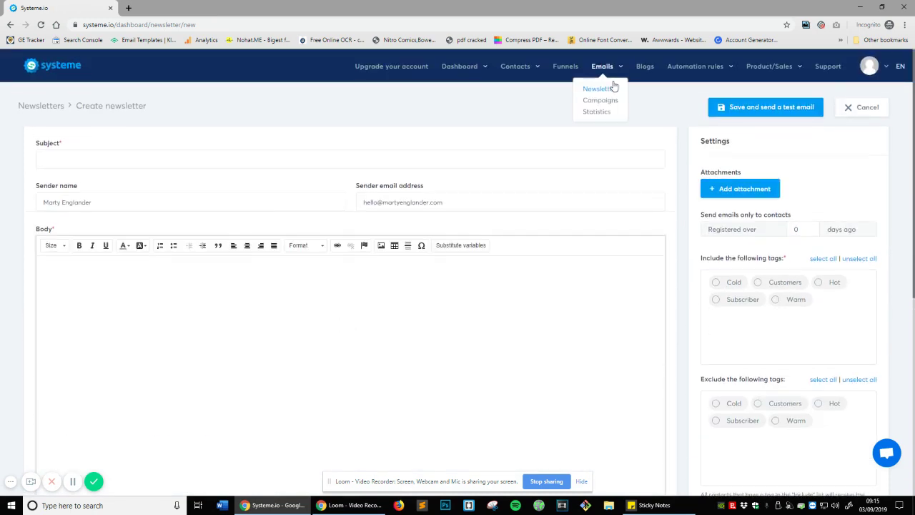
left_click(604, 90)
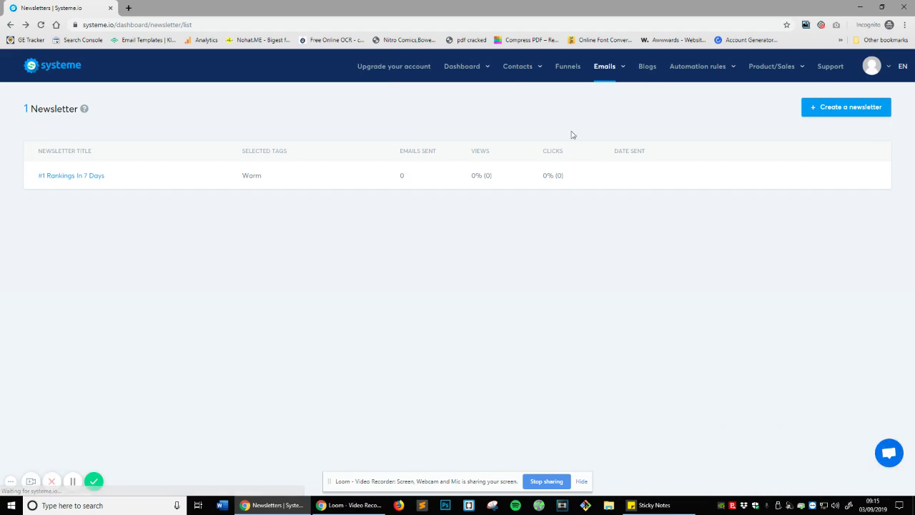
mouse_move(162, 190)
left_click(749, 176)
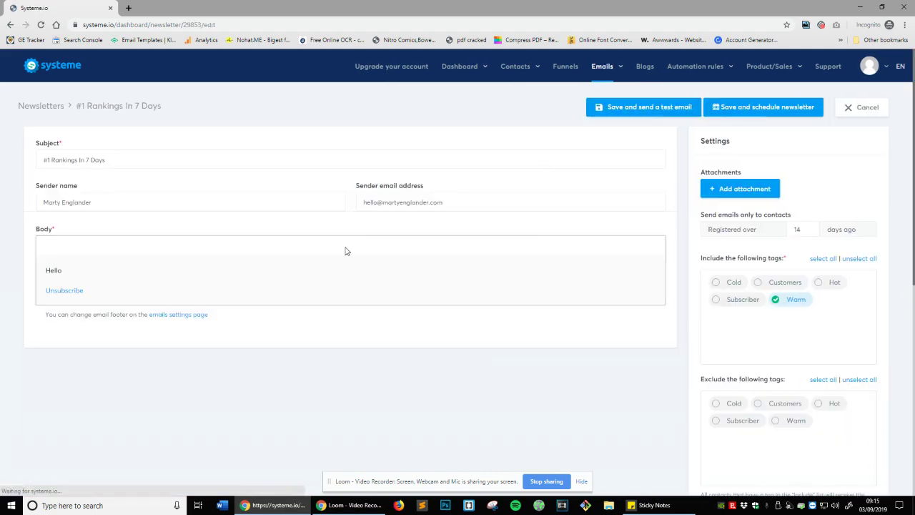
scroll(77, 360, "down", 5)
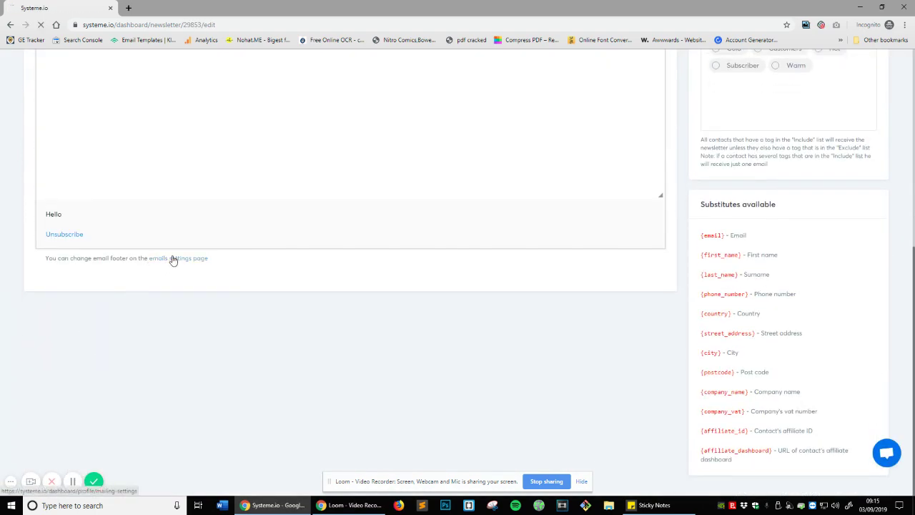
- Delete the 'Hello' text from the static footer in email settings and save
left_click(171, 259)
scroll(474, 304, "down", 2)
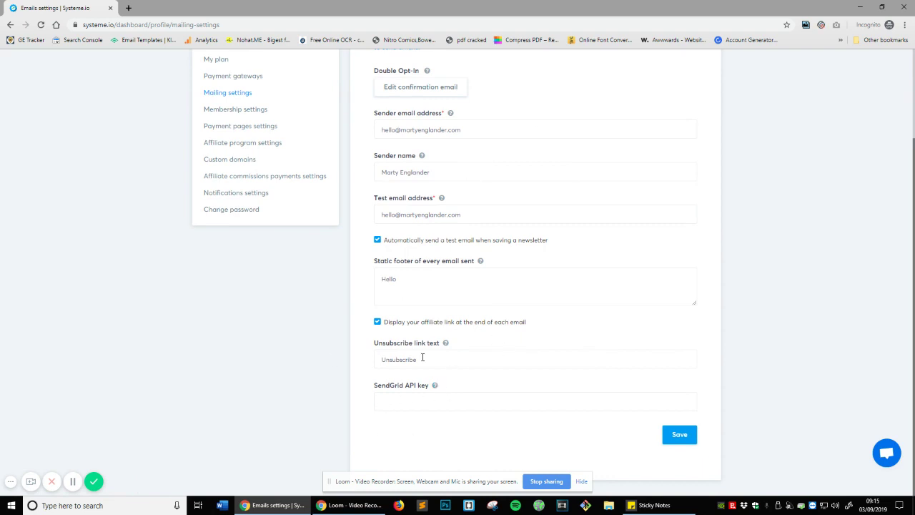
scroll(431, 348, "up", 2)
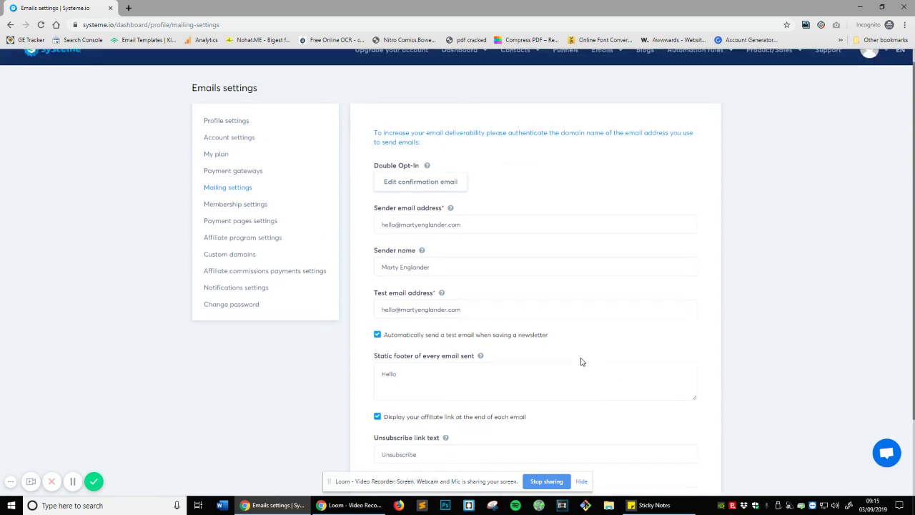
scroll(582, 361, "down", 2)
left_click_drag(429, 280, 236, 265)
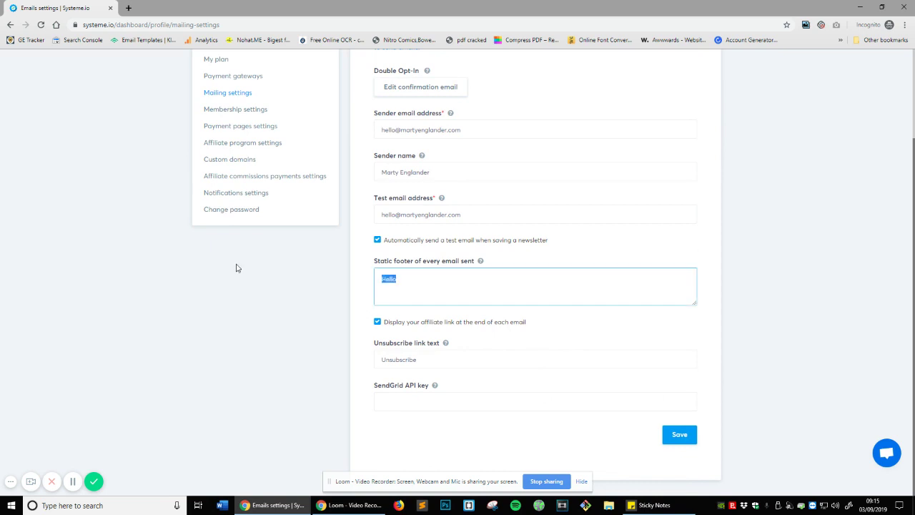
key("BackSpace")
left_click(677, 437)
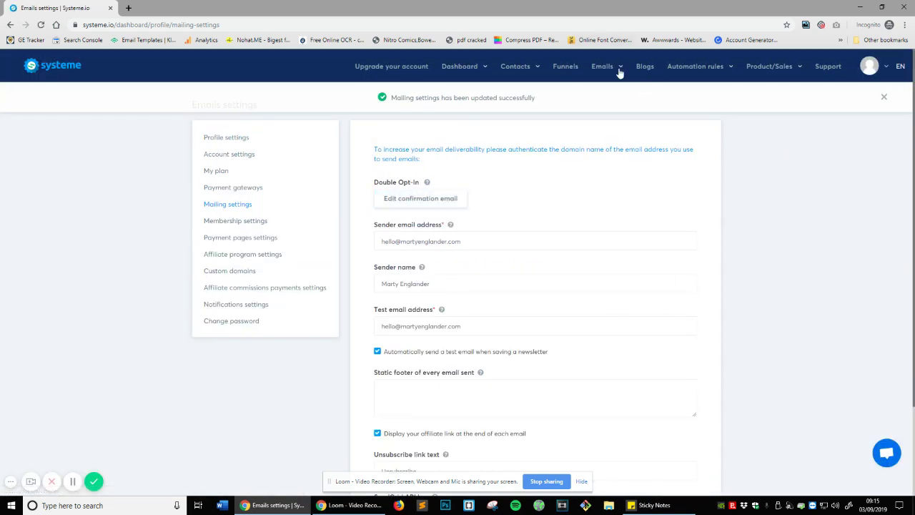
- Create a campaign named 'Welcome' described as welcoming new affiliate leads, and save it
mouse_move(619, 71)
left_click(607, 103)
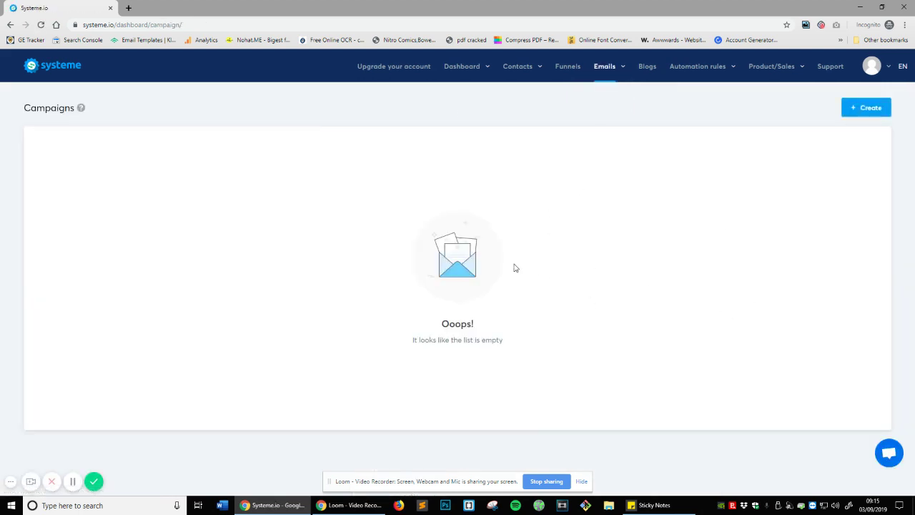
left_click(871, 111)
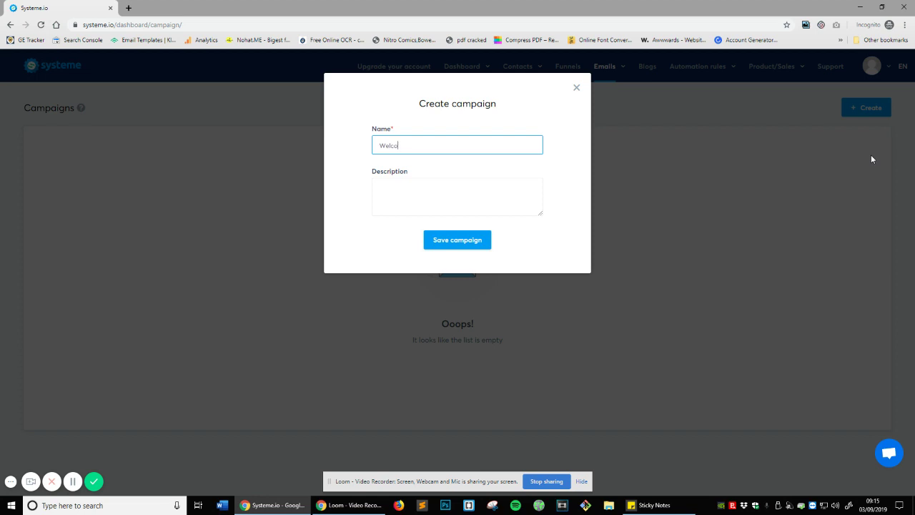
type("Welcome")
left_click(488, 184)
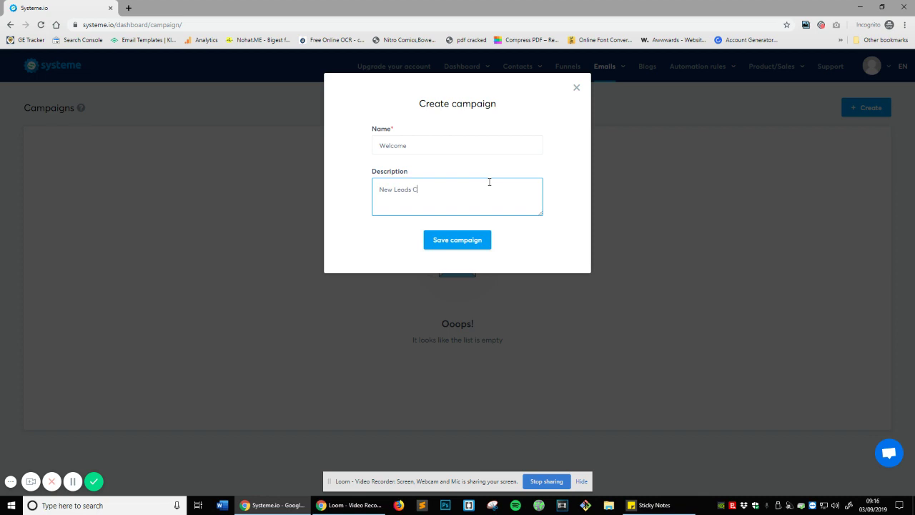
type("ing ")
type("Into Syste")
type("Affiliate ")
type("d them a personal welcome.")
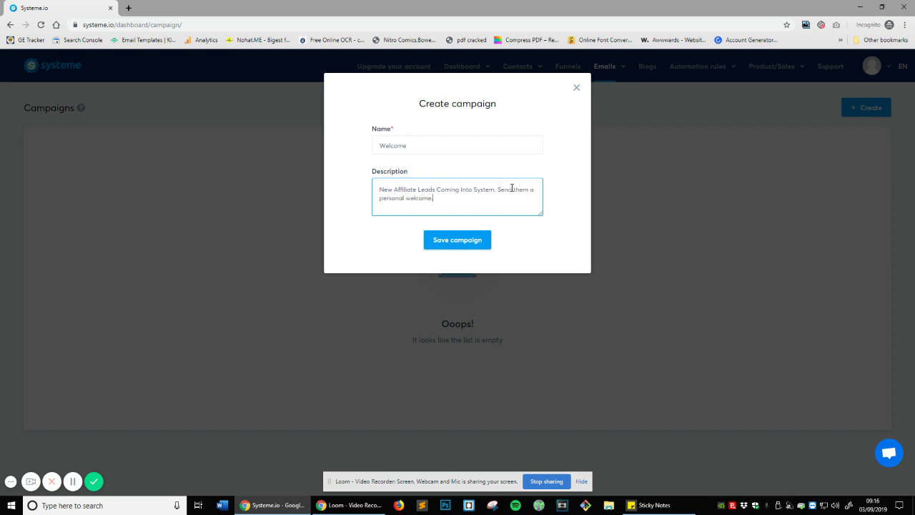
left_click(459, 242)
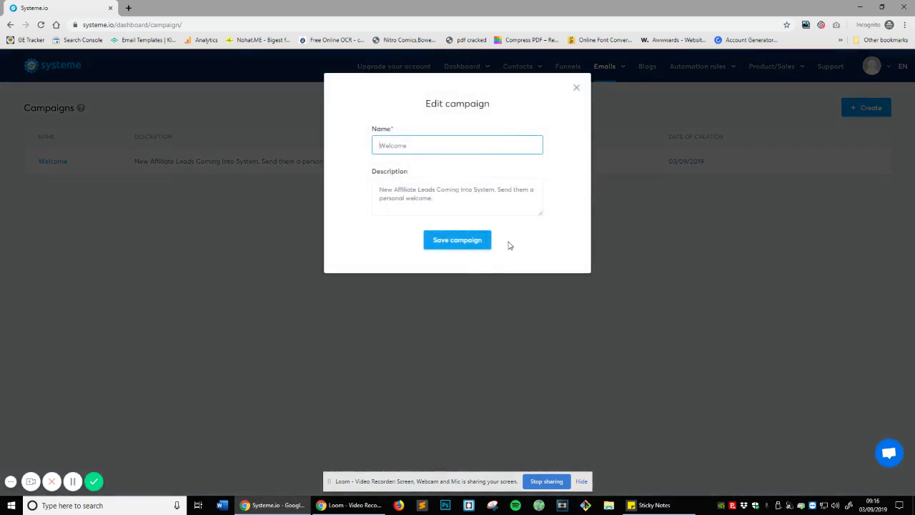
- Save the Welcome campaign dialog without changes, leaving it listed with 0 emails
left_click(478, 241)
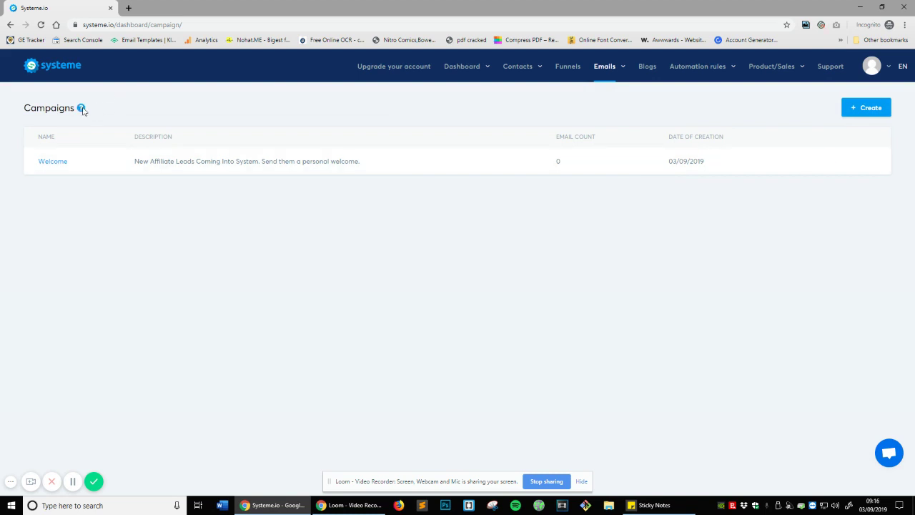
mouse_move(83, 111)
mouse_move(609, 68)
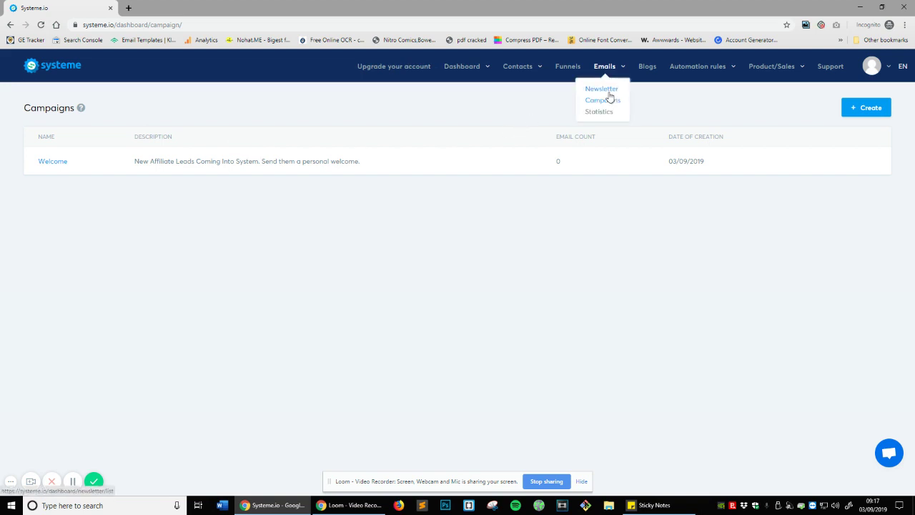
- Review the #1 Rankings In 7 Days newsletter in its editor and cancel without changes
left_click(608, 92)
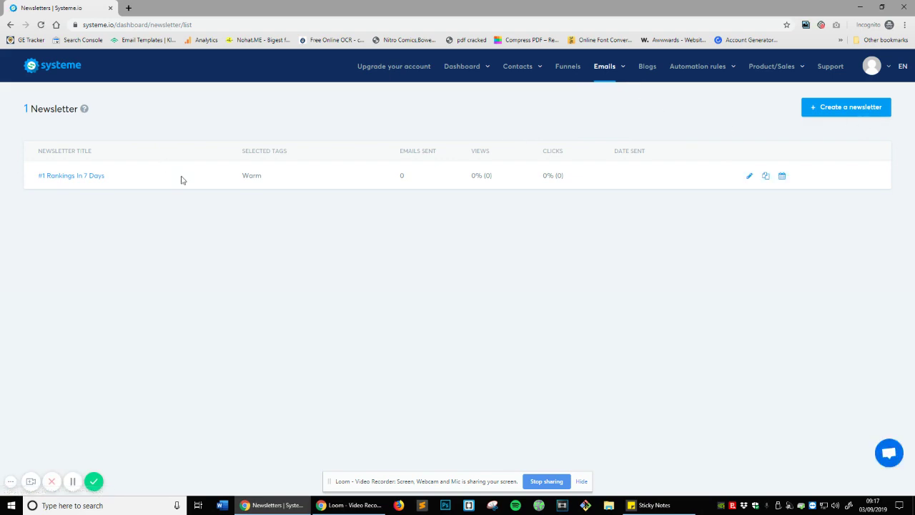
left_click(748, 176)
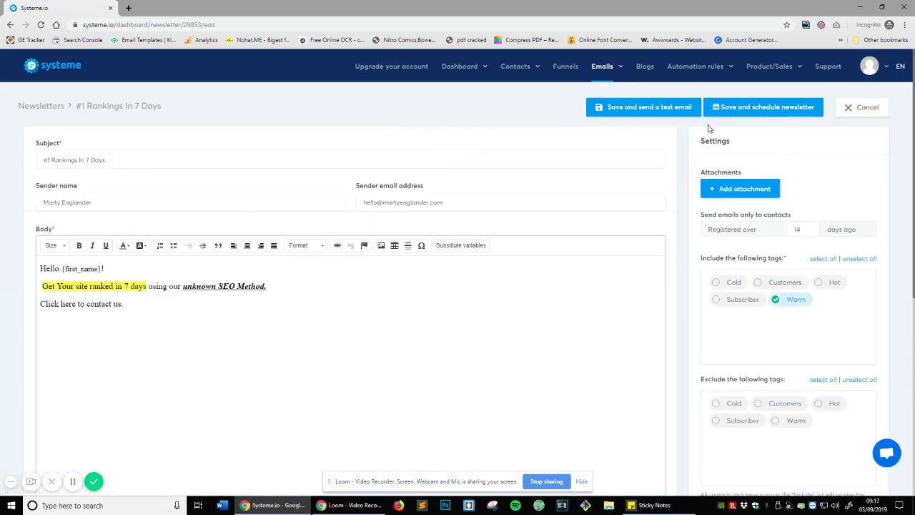
scroll(800, 166, "down", 1)
scroll(431, 122, "down", 3)
scroll(823, 253, "down", 2)
scroll(687, 271, "up", 5)
left_click(862, 107)
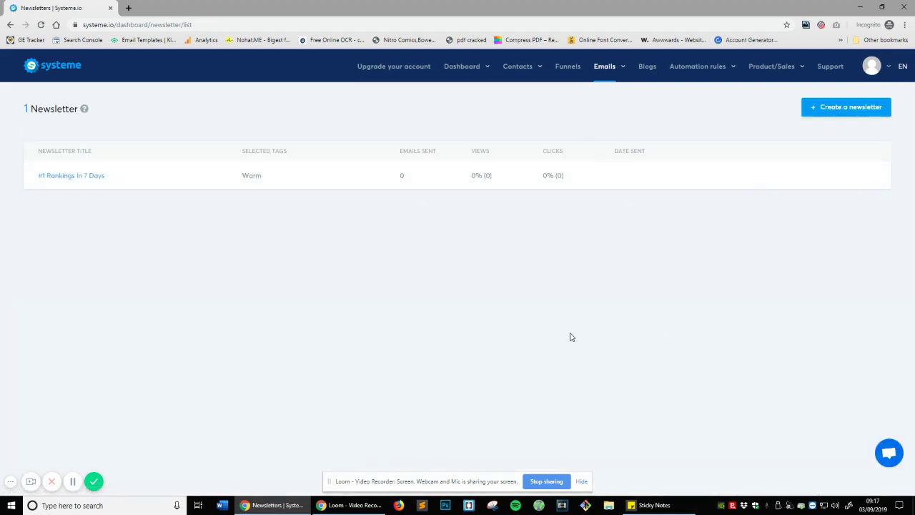
- Open and close the Welcome campaign's details, then go to the emails Statistics dashboard
mouse_move(605, 66)
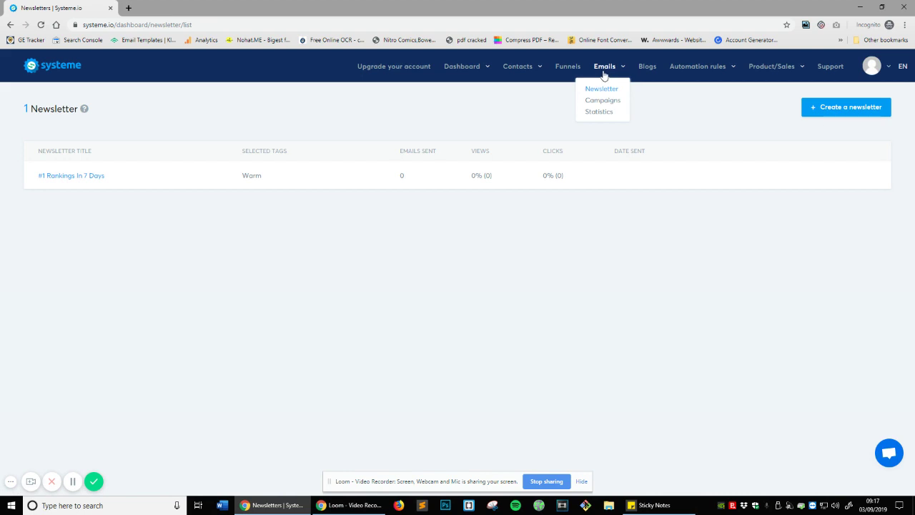
left_click(603, 100)
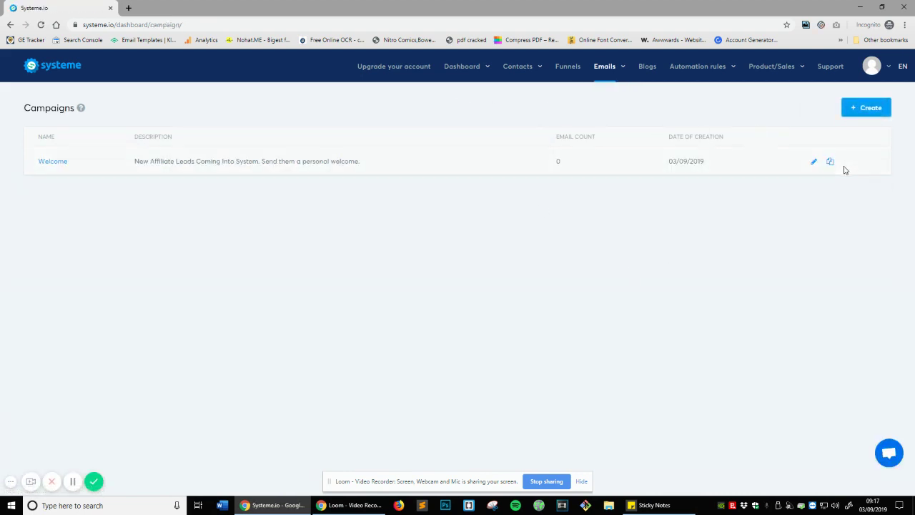
left_click(812, 162)
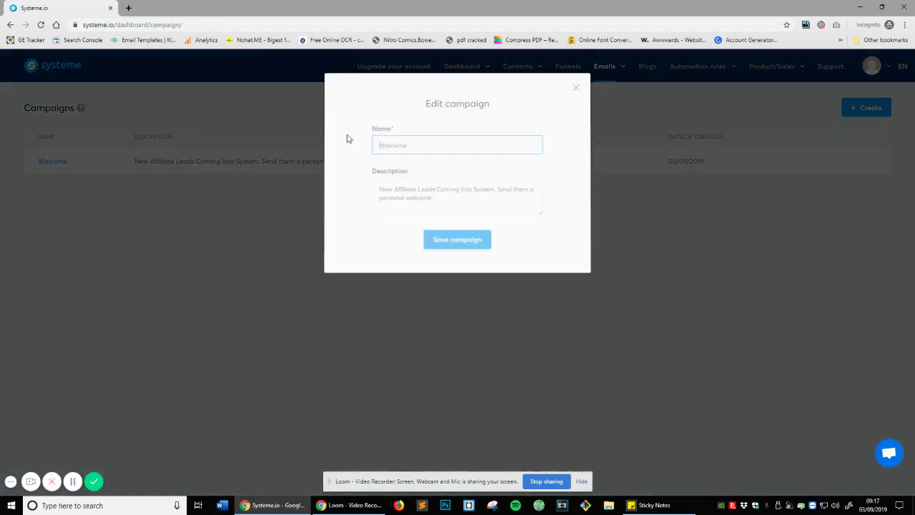
left_click(576, 87)
mouse_move(599, 83)
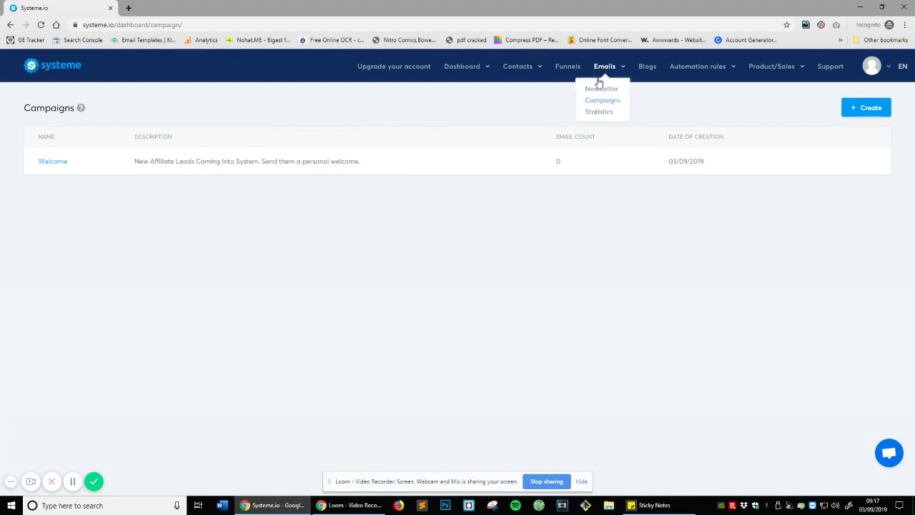
left_click(600, 112)
scroll(555, 184, "down", 1)
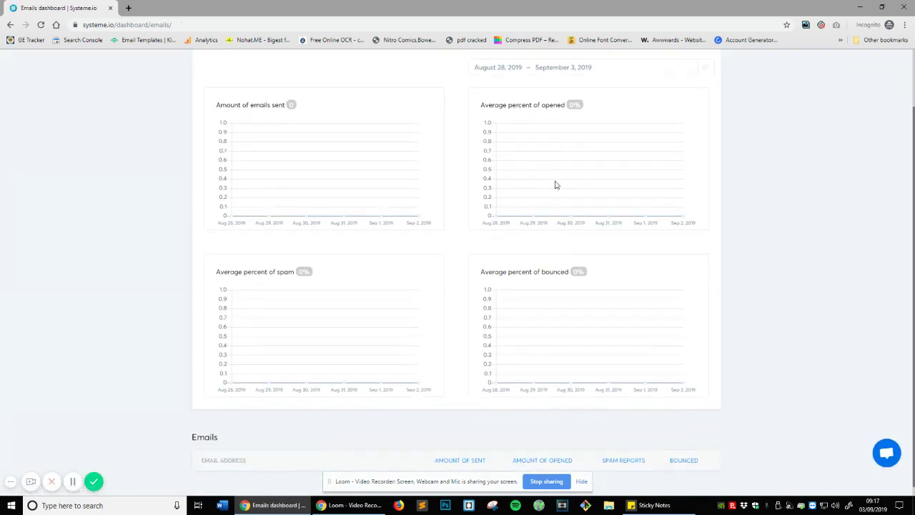
scroll(555, 184, "up", 1)
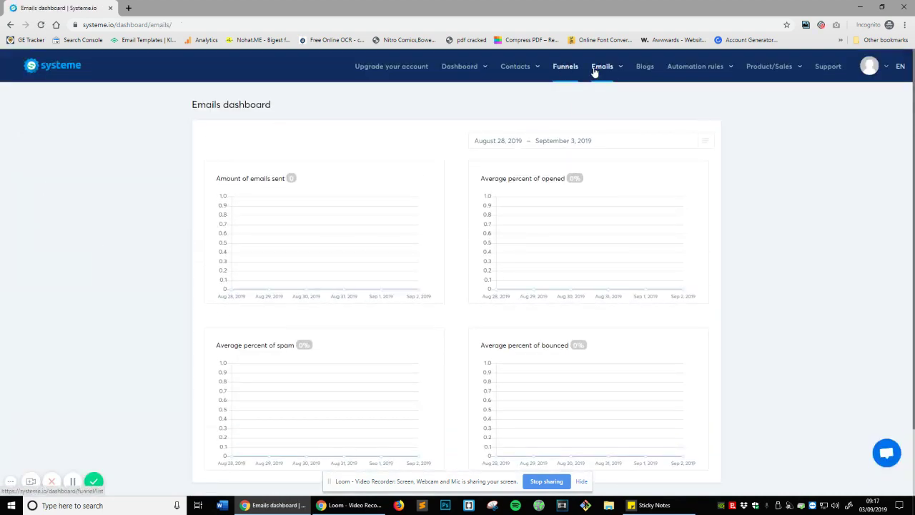
mouse_move(598, 70)
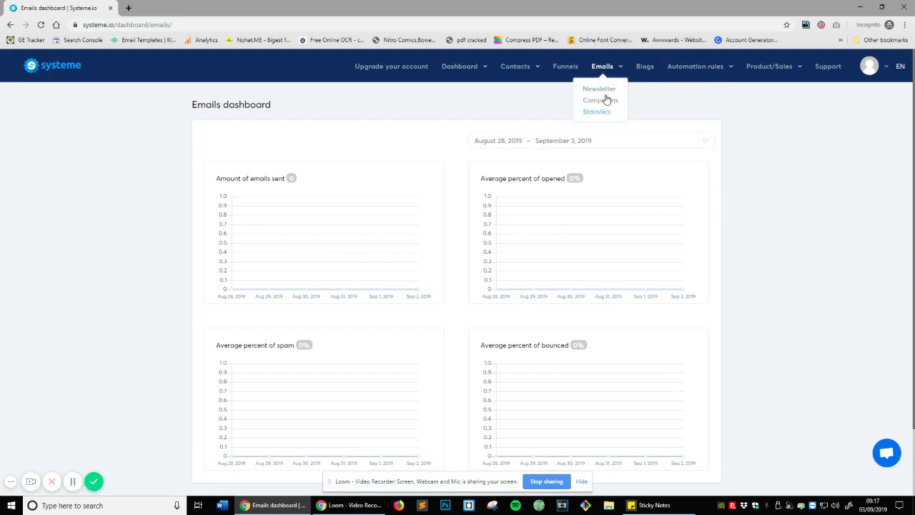
mouse_move(779, 71)
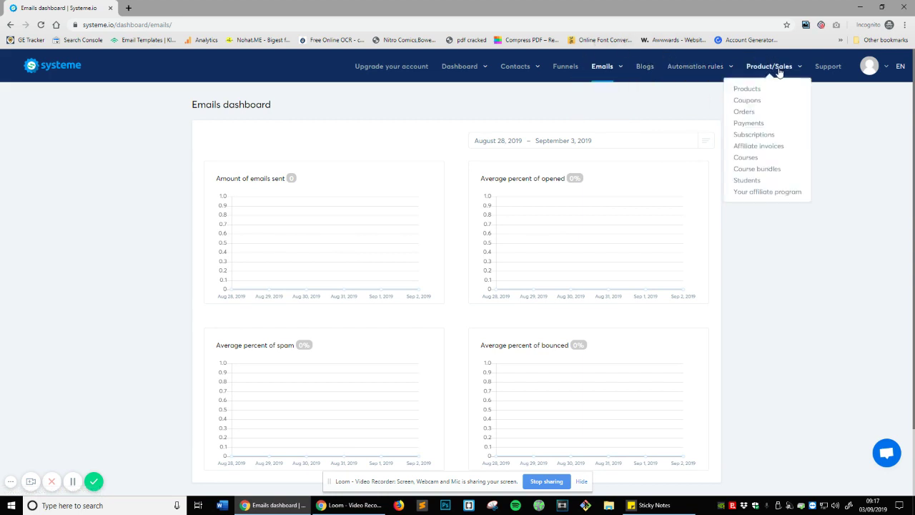